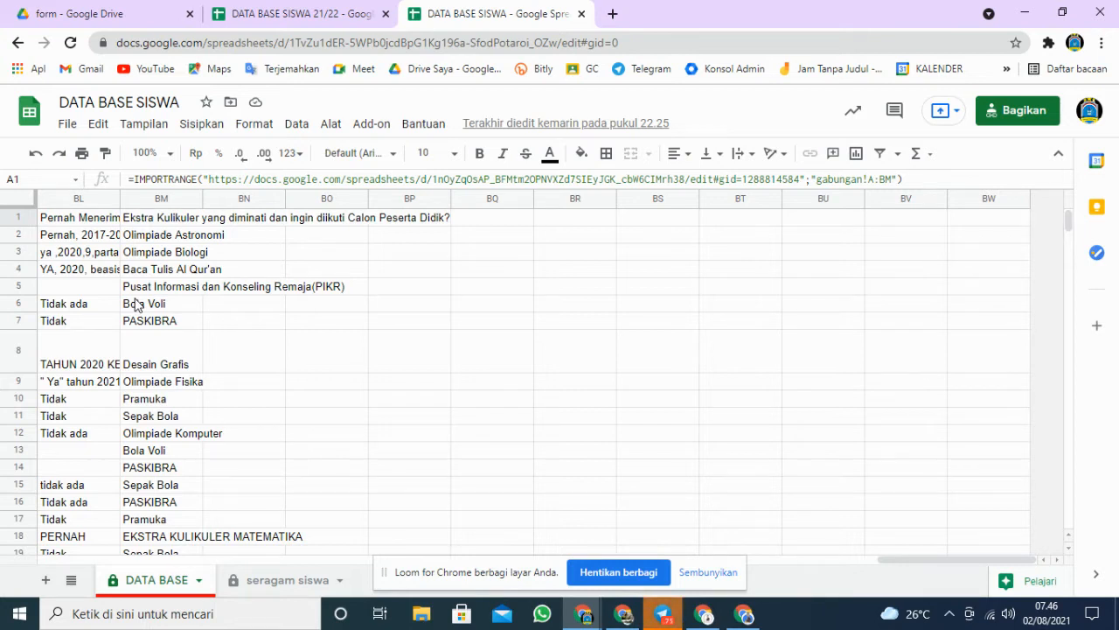
- Create a pivot table on a new sheet from the 'DATA BASE'!A1:BM633 range
left_click(308, 132)
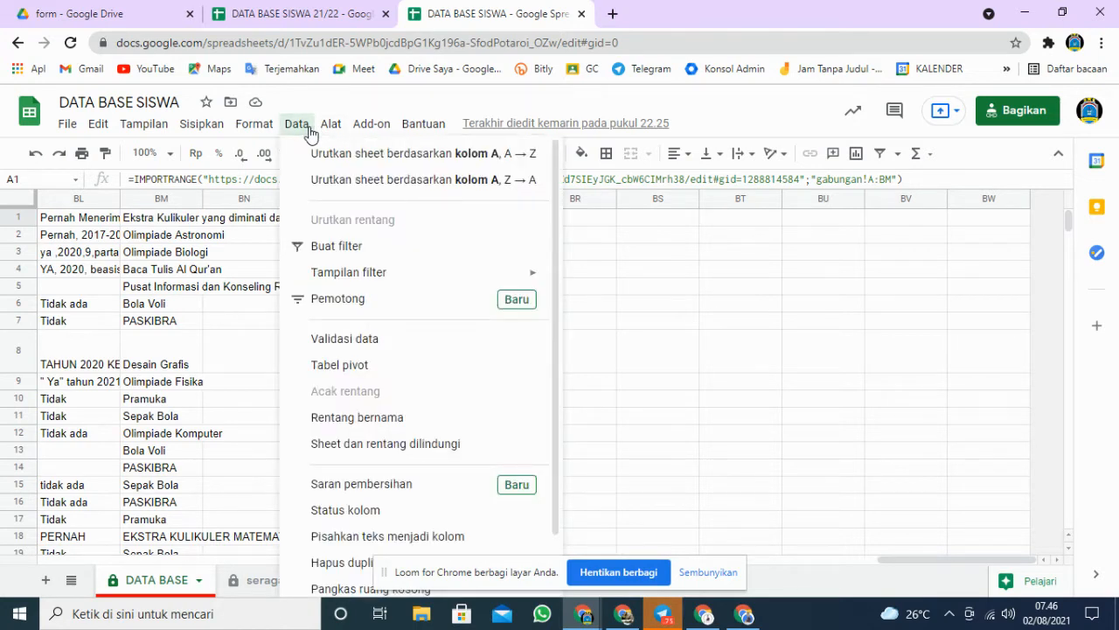
left_click(347, 371)
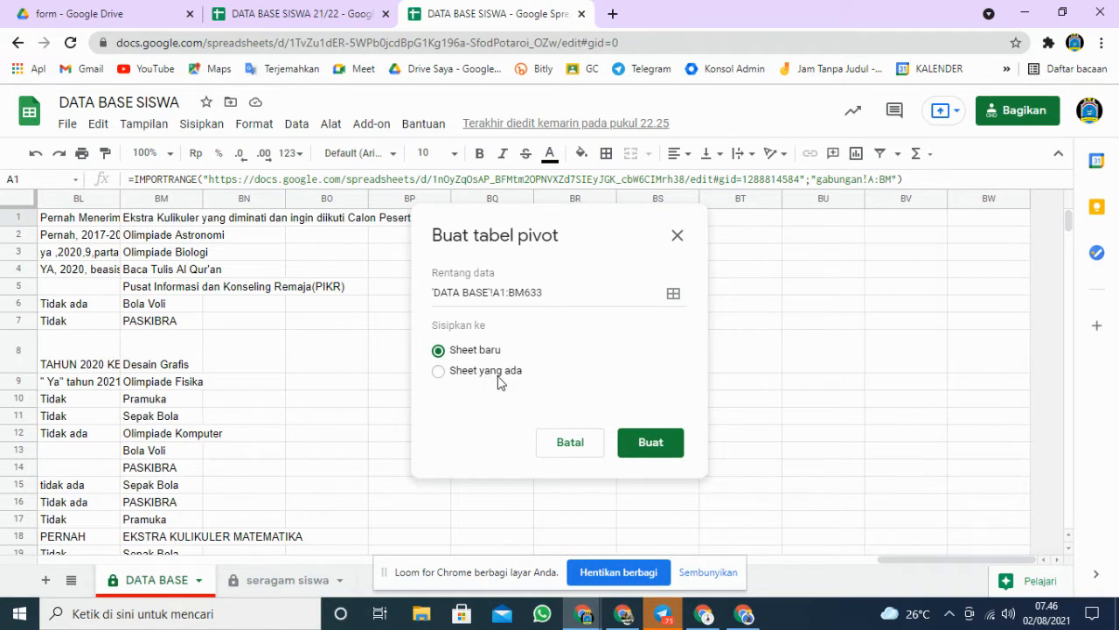
left_click(663, 448)
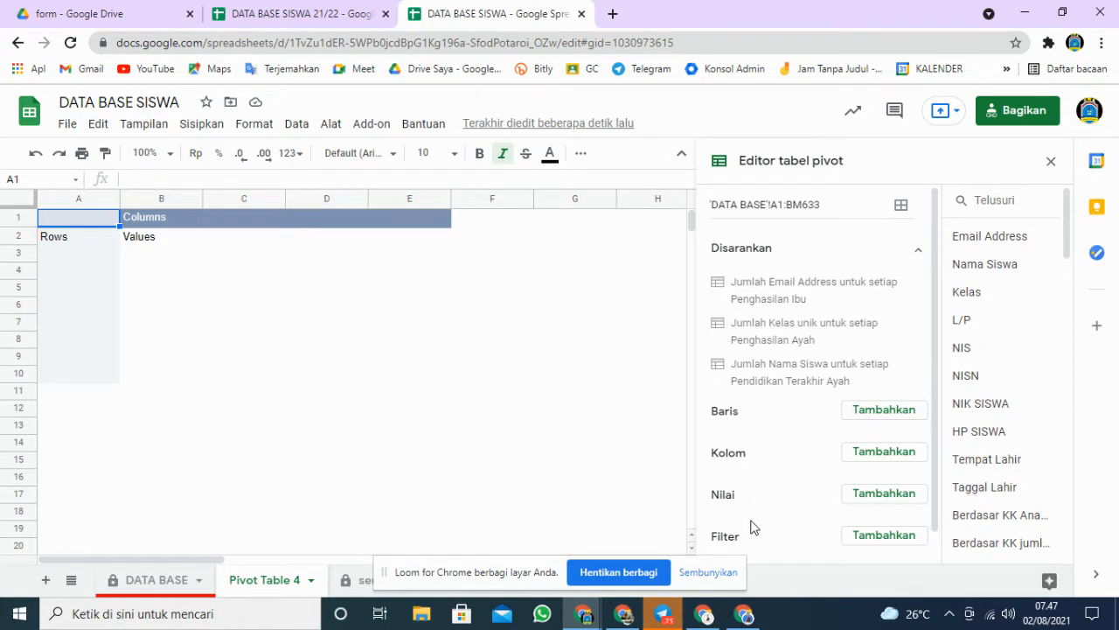
- Add the Nama Siswa field to the pivot table's rows
scroll(754, 527, "down", 1)
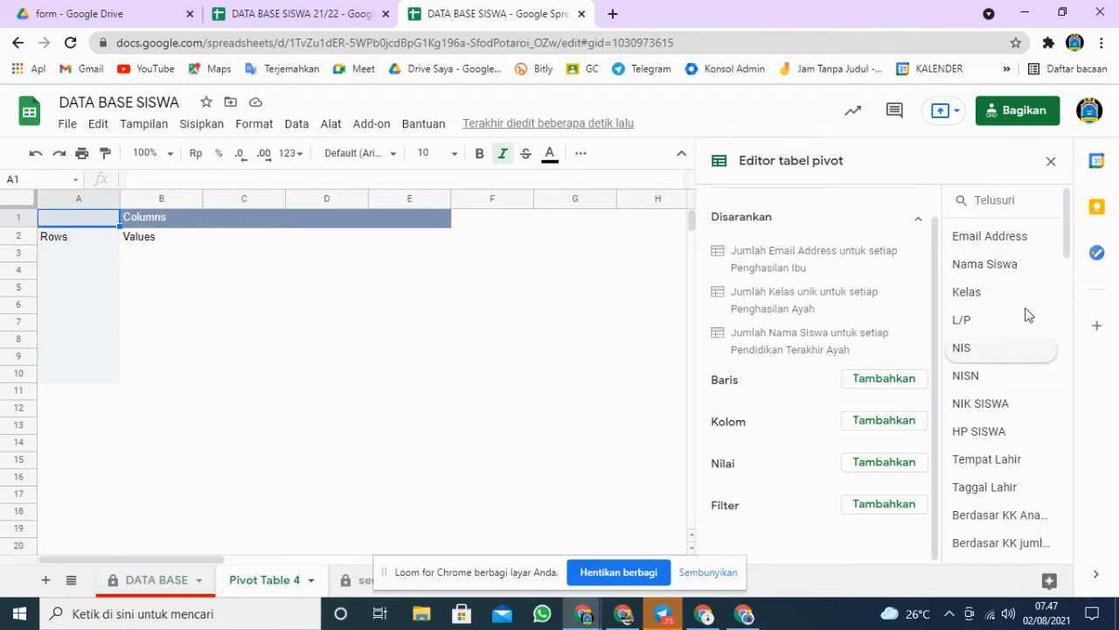
scroll(1027, 346, "down", 1)
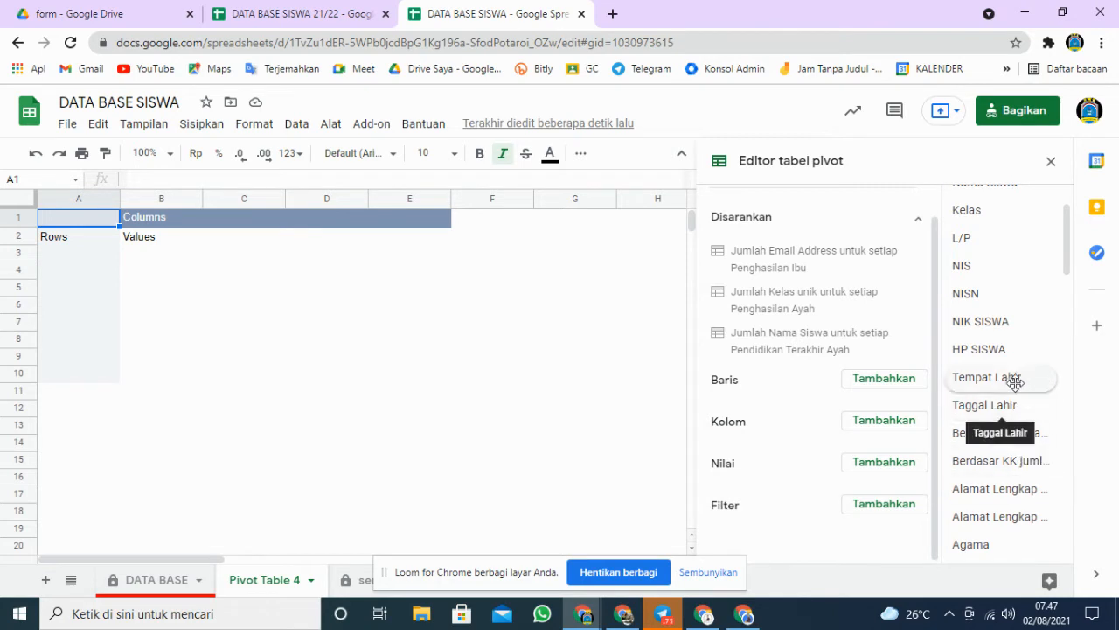
scroll(1016, 370, "down", 1)
scroll(1016, 369, "up", 2)
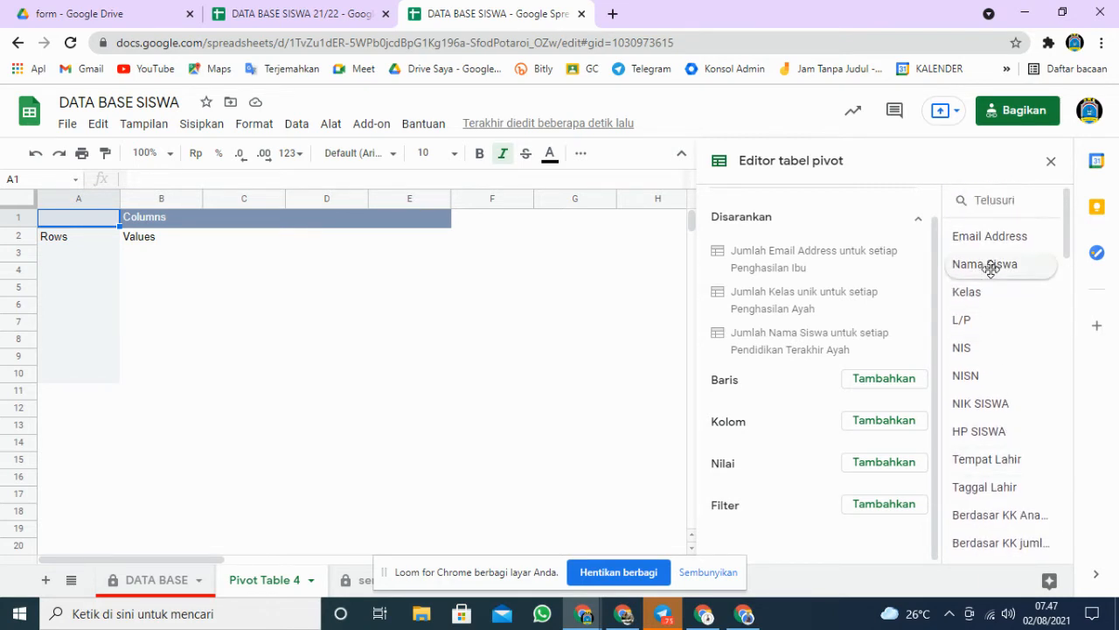
left_click_drag(992, 264, 749, 407)
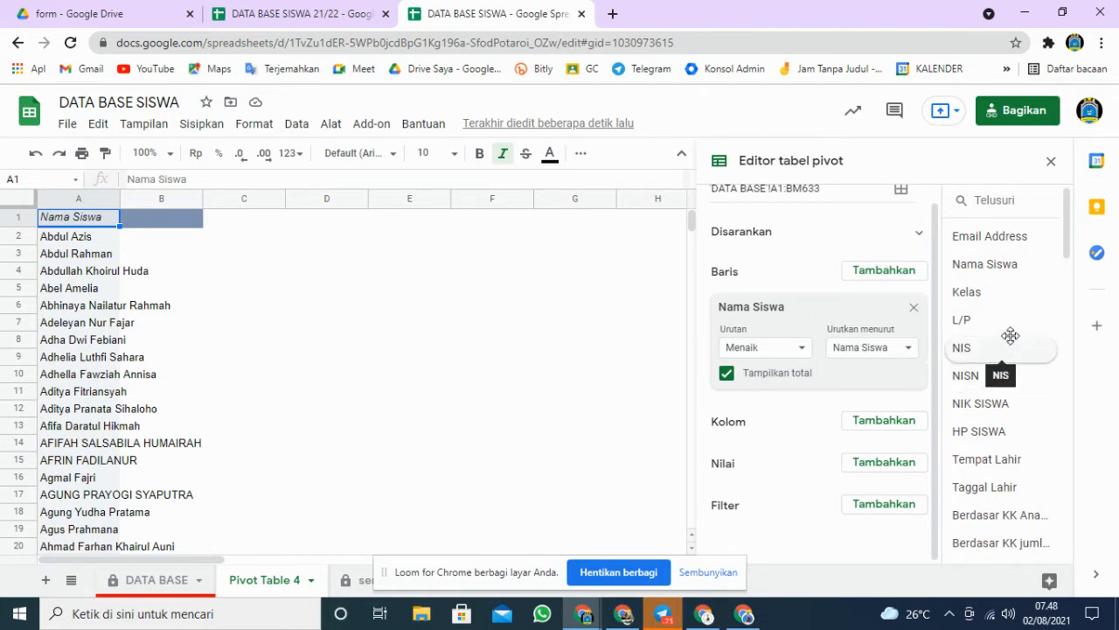
- Add Kelas as a second row field and turn off totals for both Nama Siswa and Kelas
left_click_drag(1010, 303, 782, 399)
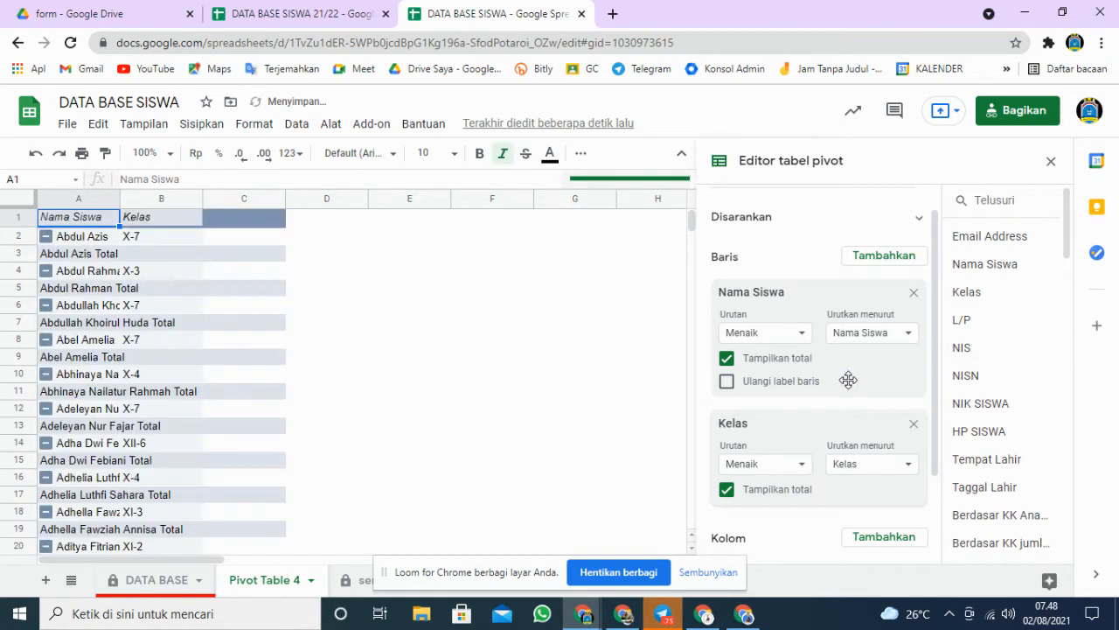
left_click(727, 358)
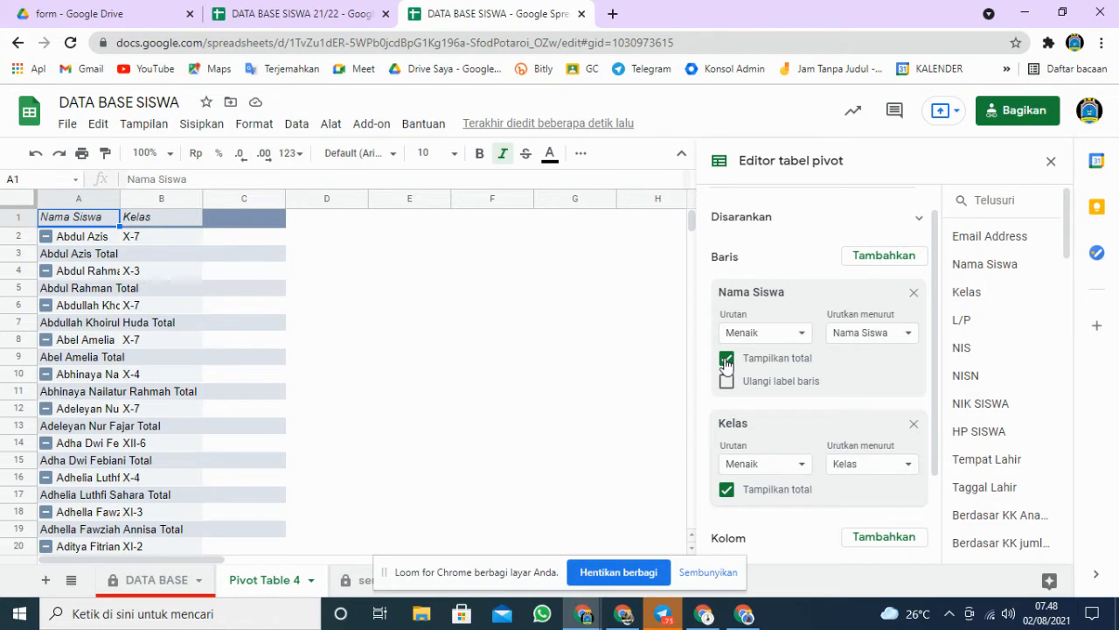
left_click(726, 491)
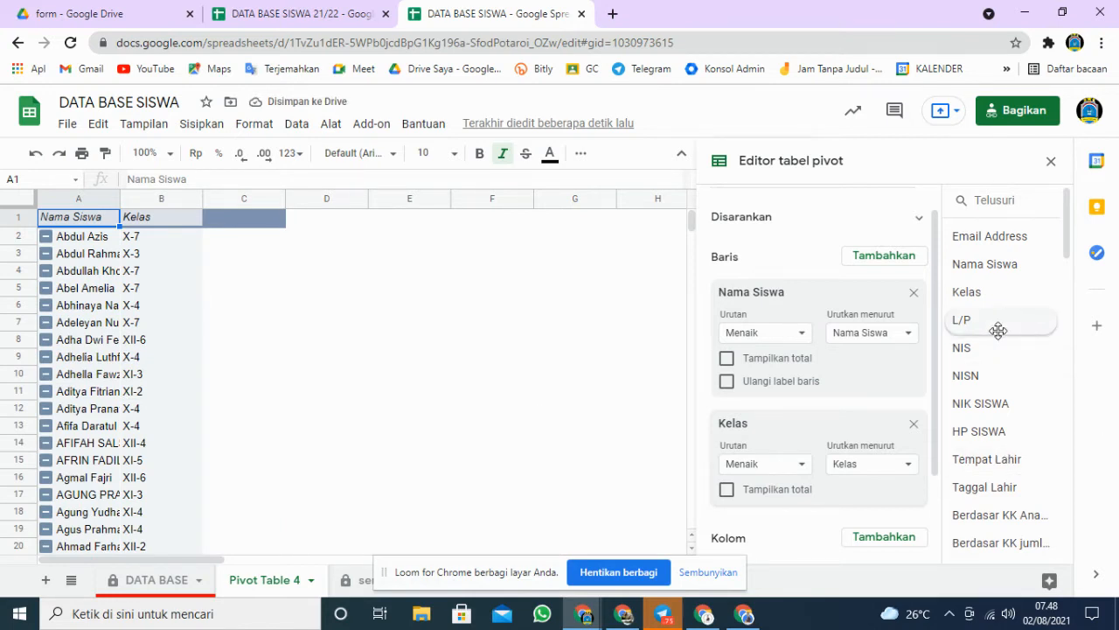
- Replace the Kelas row field with L/P and turn off its totals
left_click_drag(998, 328, 766, 525)
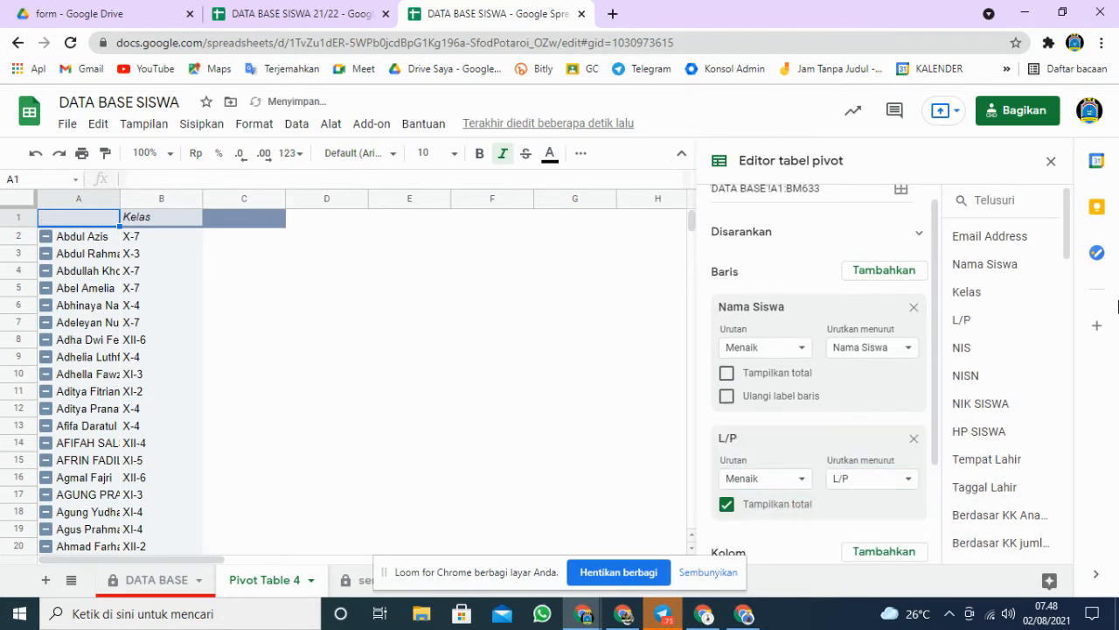
left_click(726, 505)
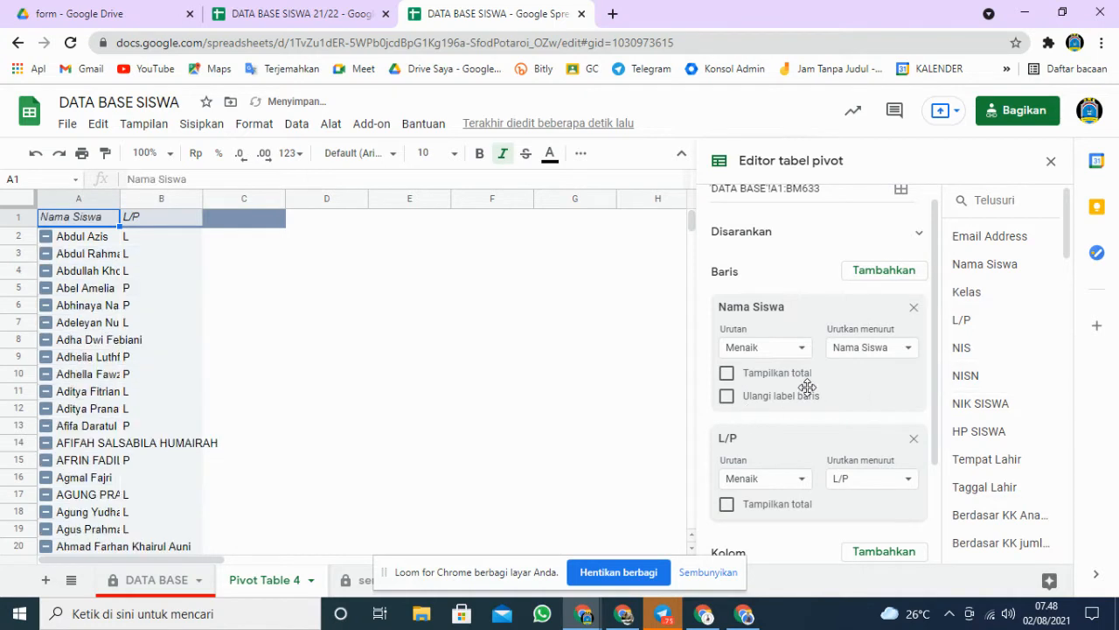
- Add the "Ekstra Kulikuler yang diminati dan ingin diikuti Calon Peserta Didik?" field to the rows and turn off its totals
left_click(902, 297)
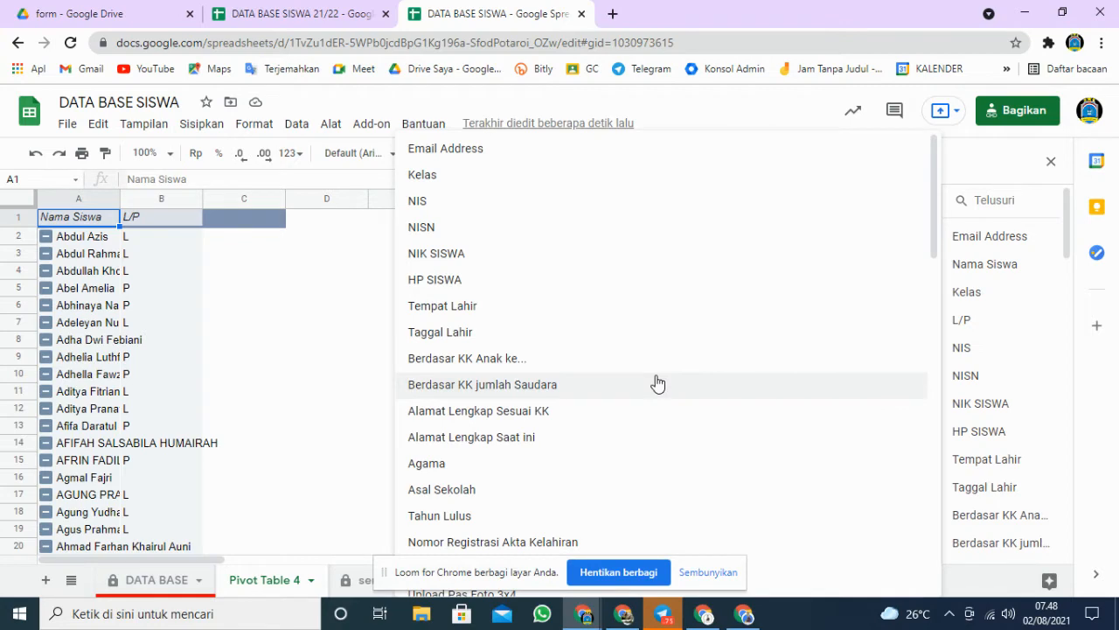
scroll(610, 382, "down", 15)
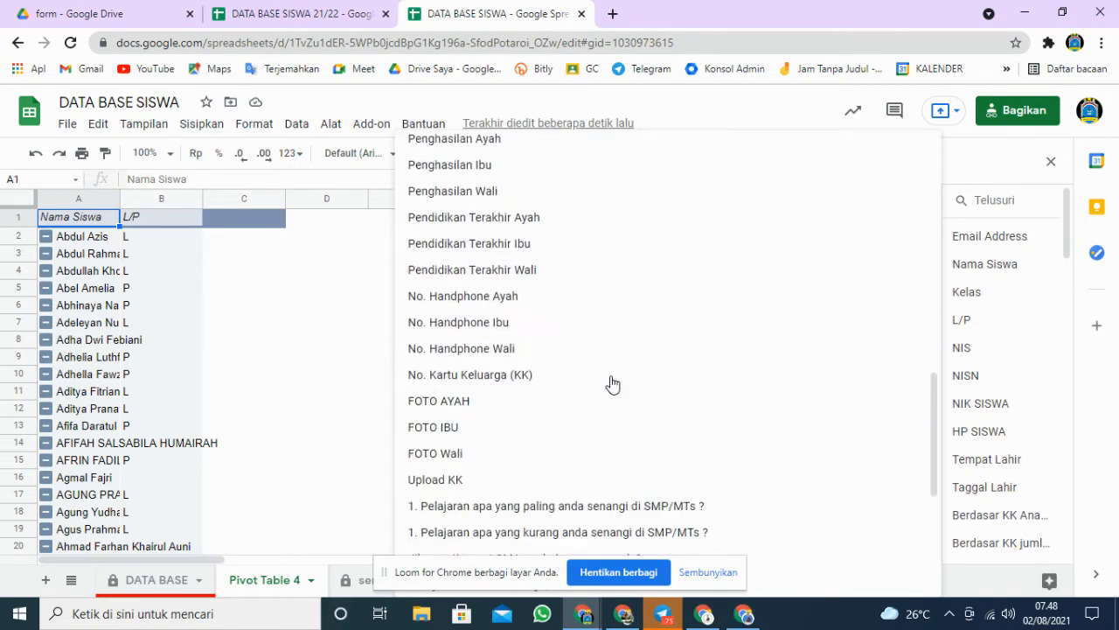
scroll(611, 382, "down", 3)
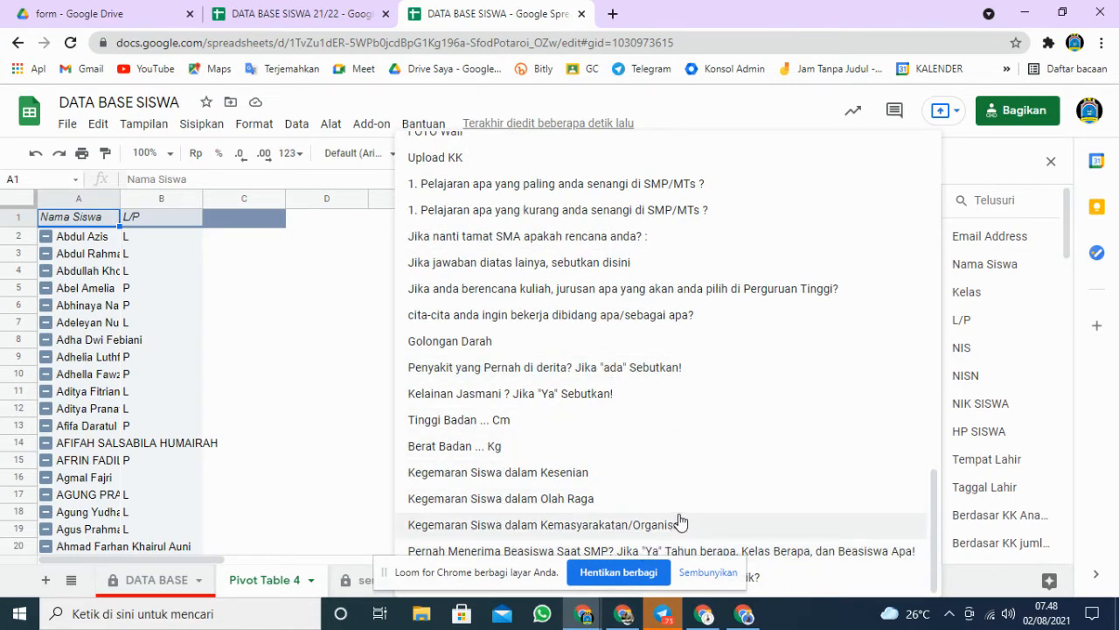
left_click(779, 553)
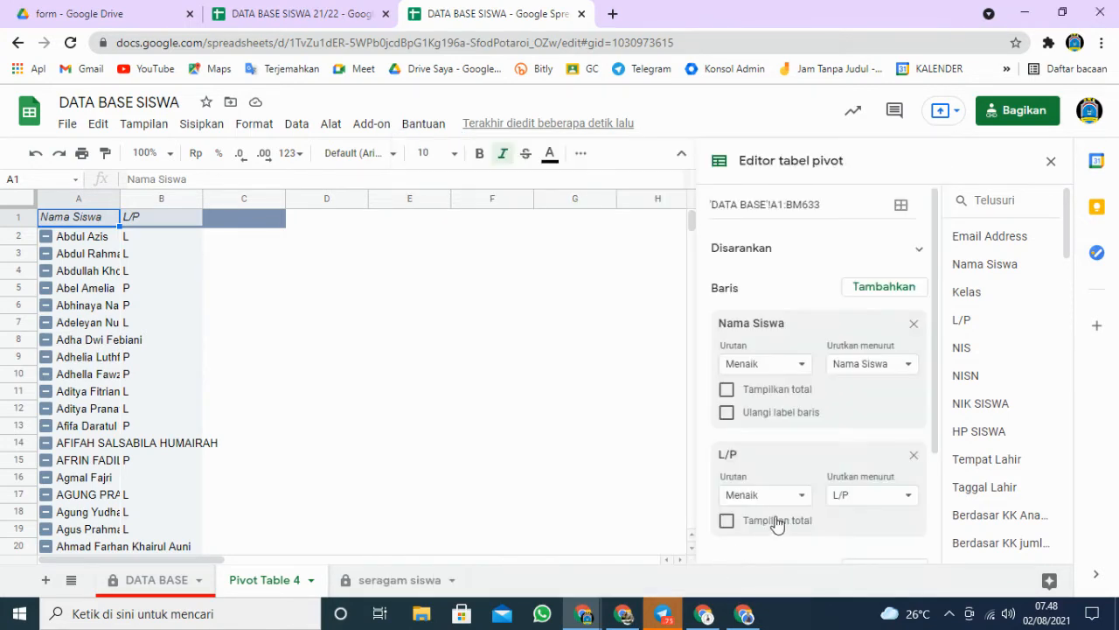
left_click(879, 287)
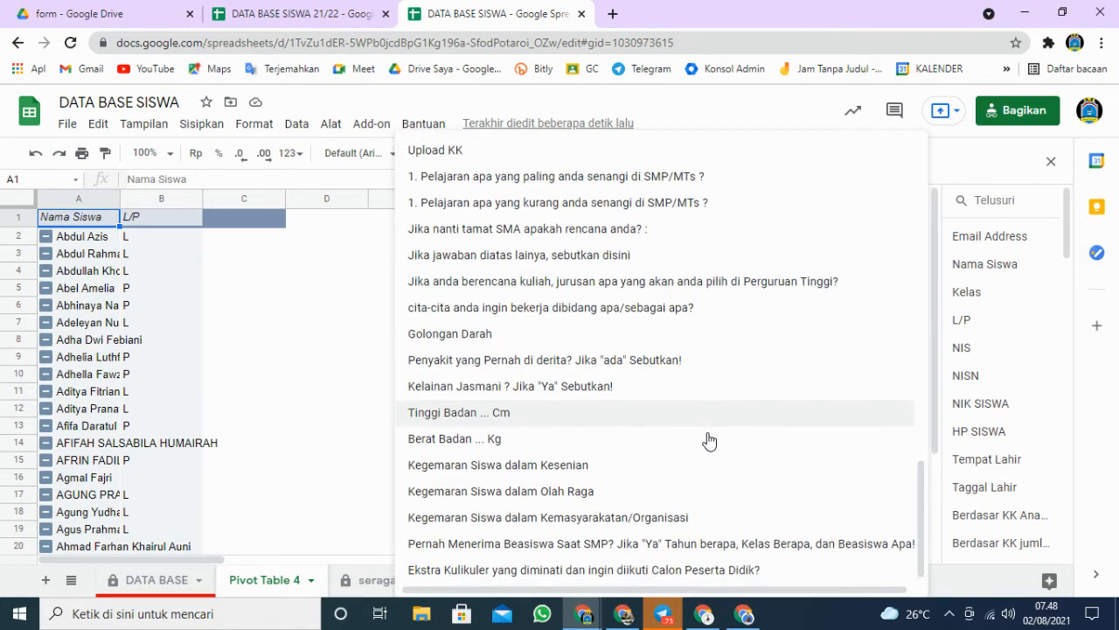
left_click(682, 567)
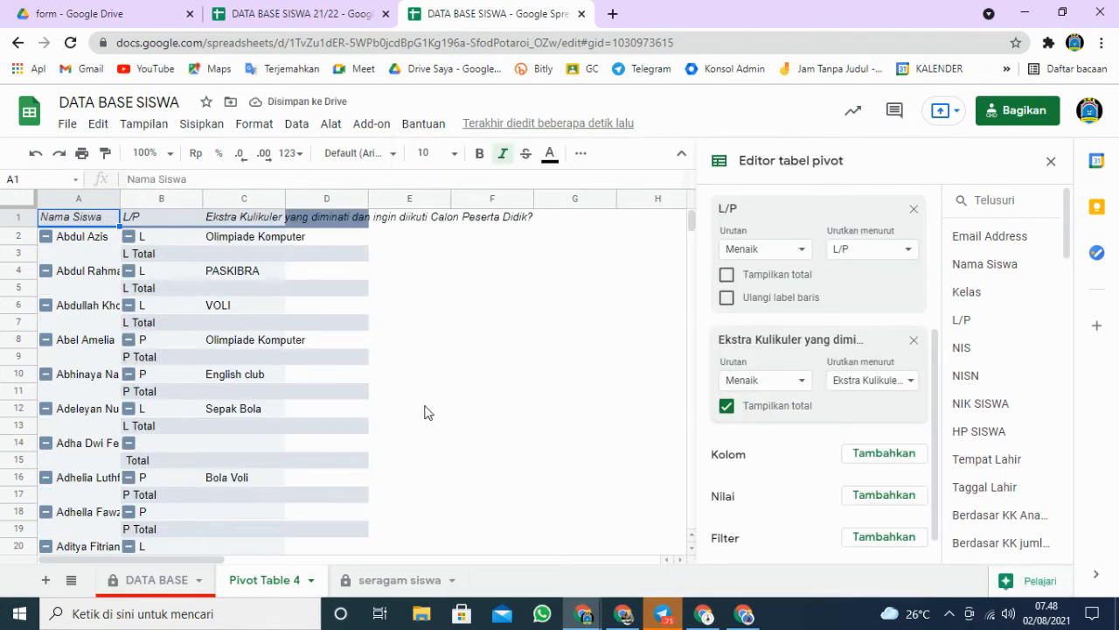
left_click(727, 407)
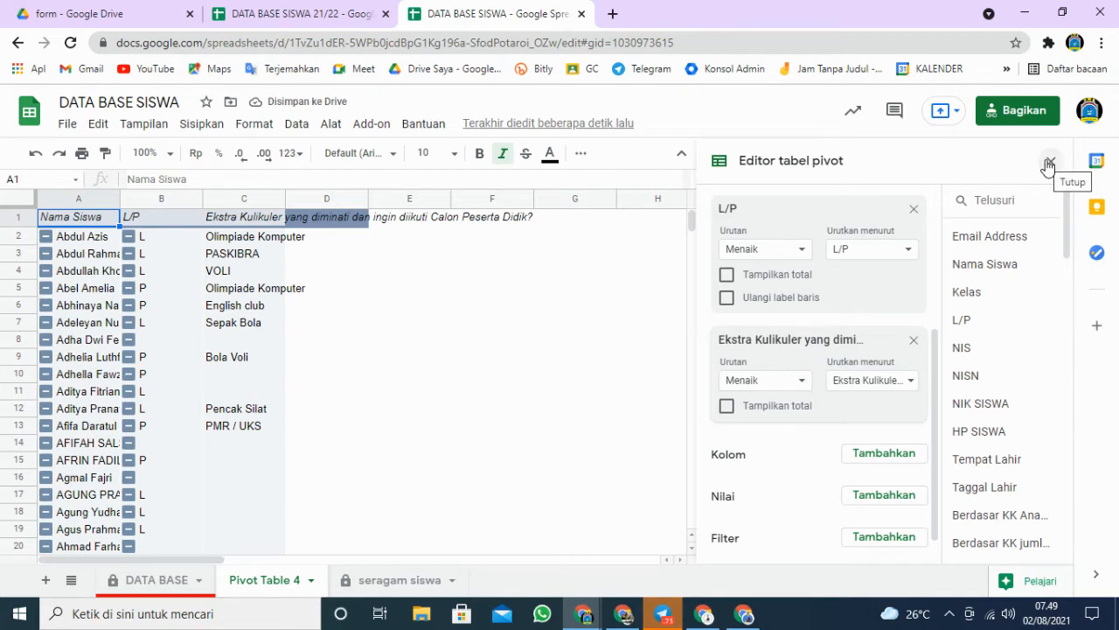
- Widen column A to fit the full student names and auto-fit columns B and C to their contents
left_click(1048, 163)
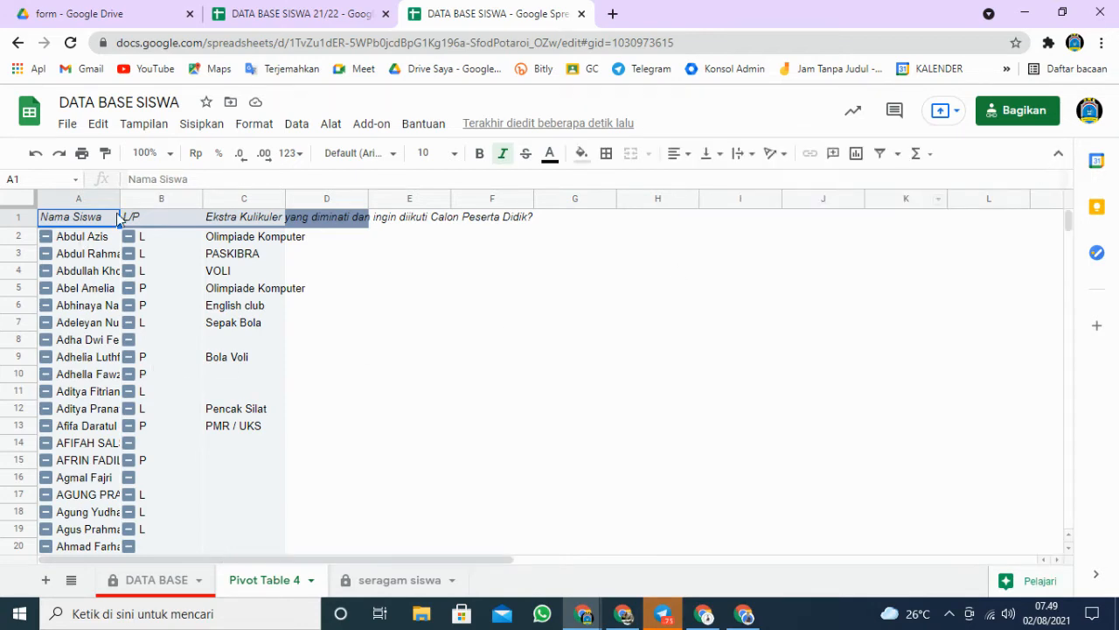
left_click_drag(118, 202, 278, 200)
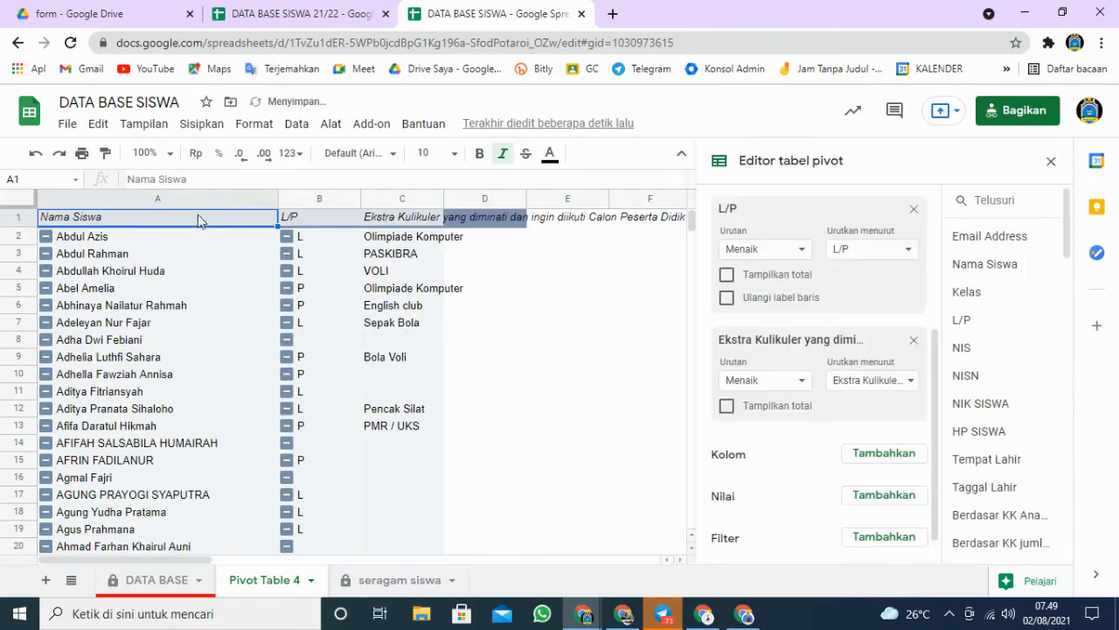
double_click(361, 199)
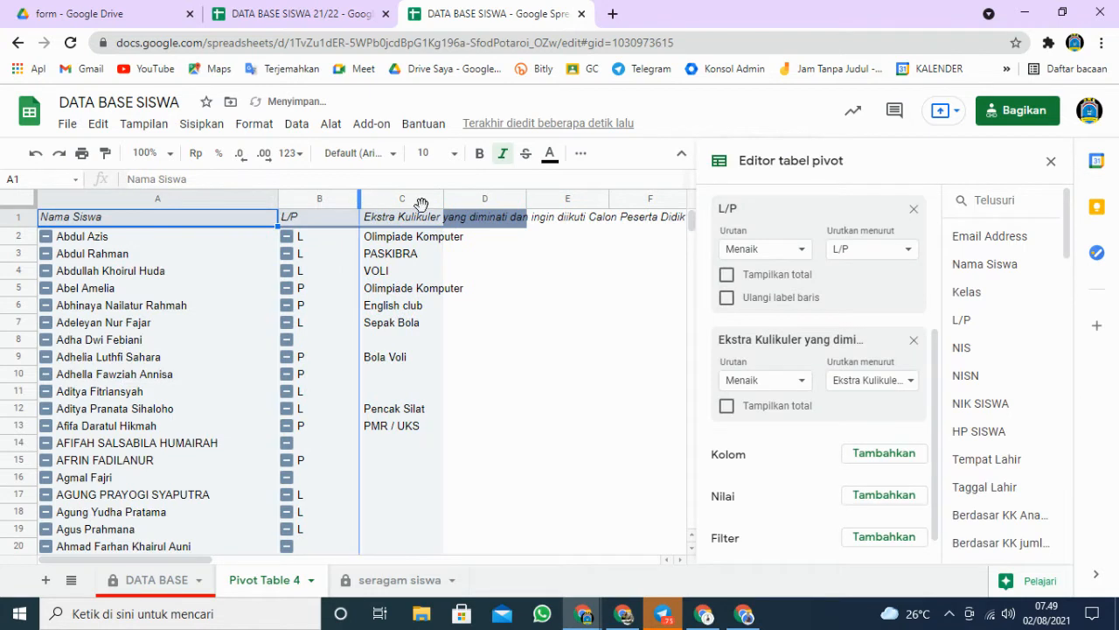
double_click(390, 200)
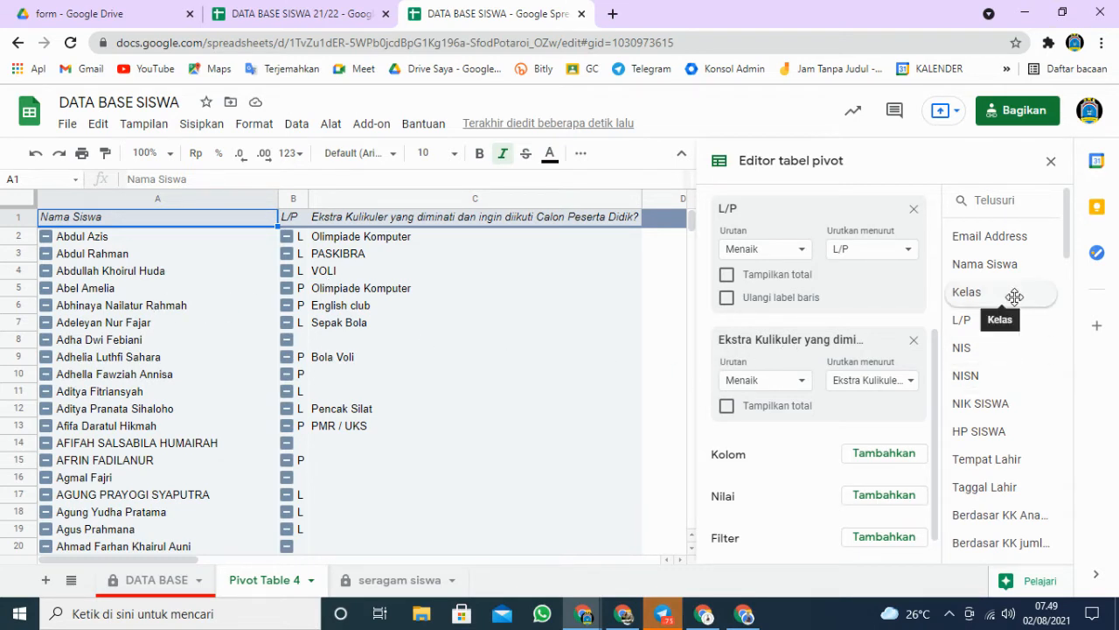
- Add the Kelas field to the pivot table's rows again and turn off its totals
scroll(783, 250, "up", 5)
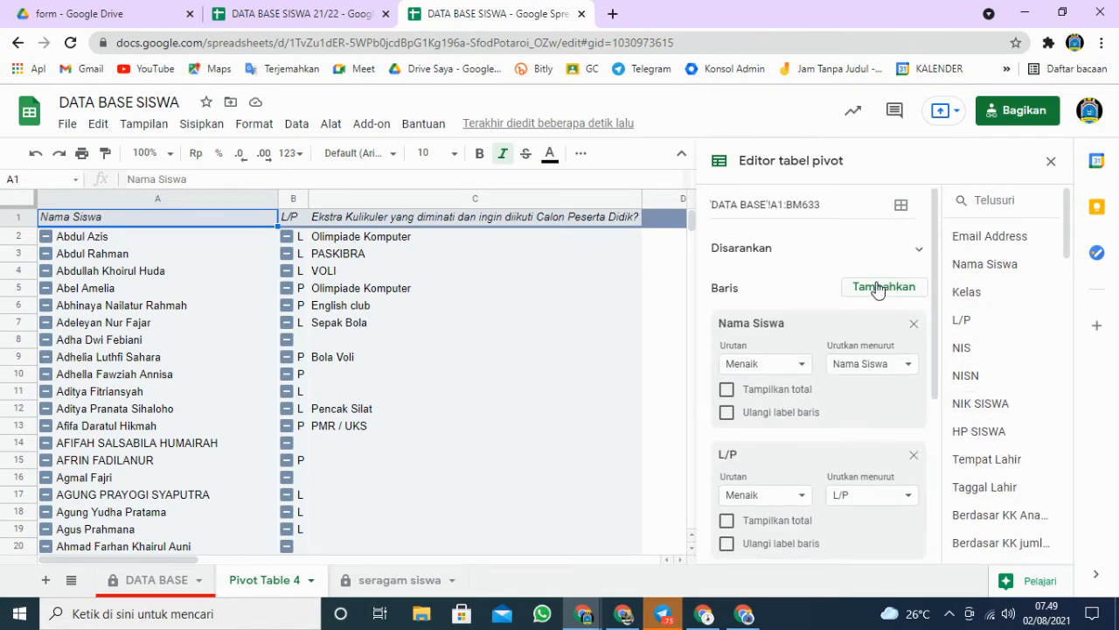
left_click(877, 290)
scroll(582, 289, "up", 5)
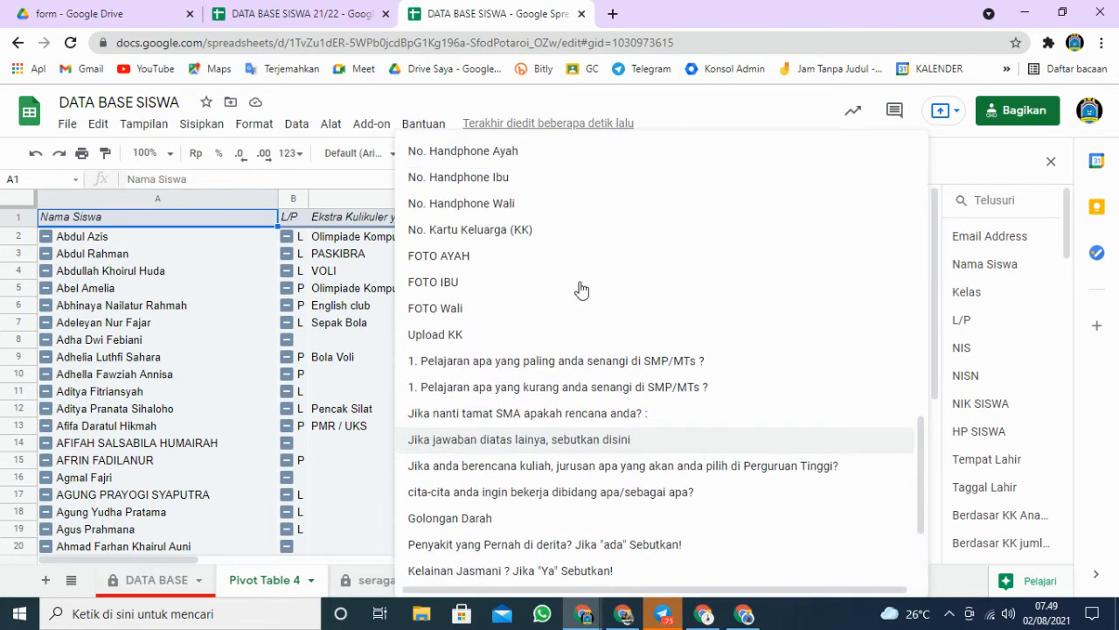
scroll(581, 290, "up", 8)
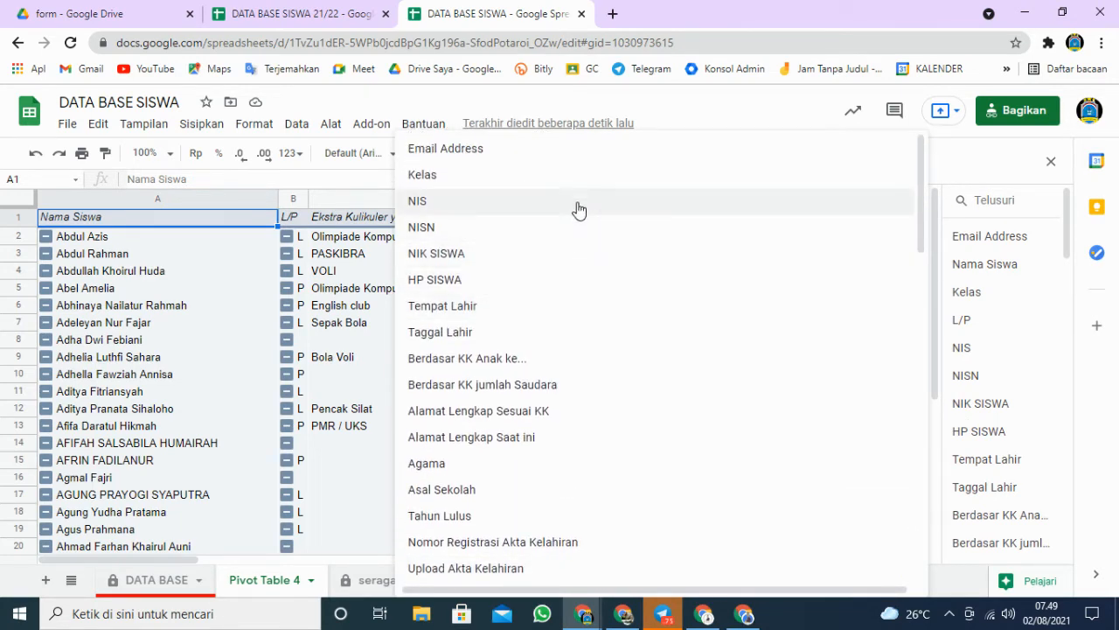
left_click(577, 182)
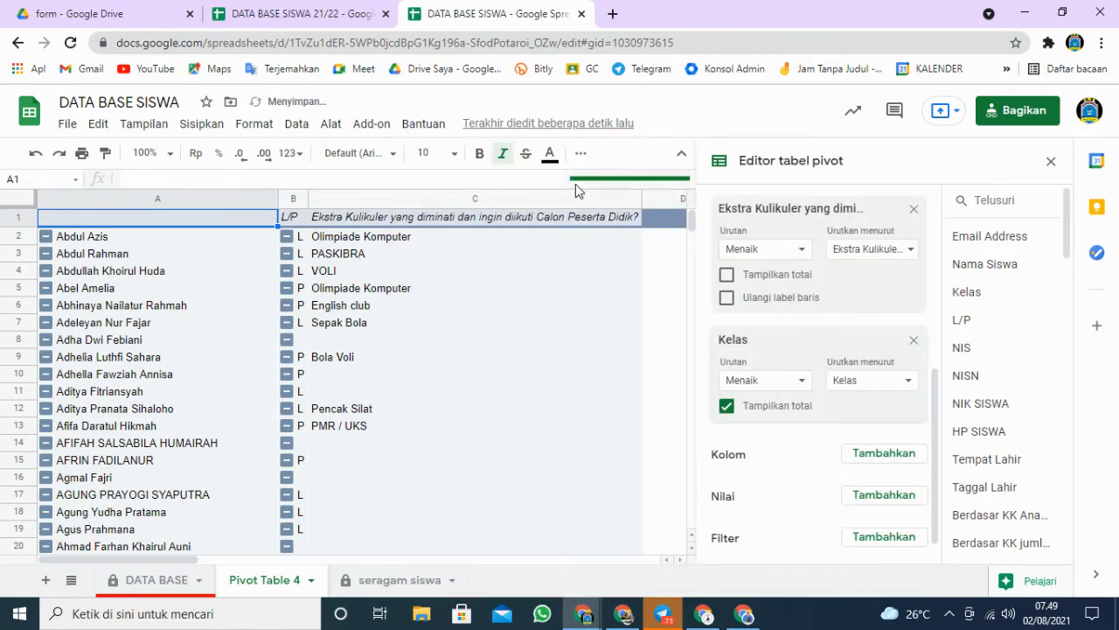
left_click(726, 404)
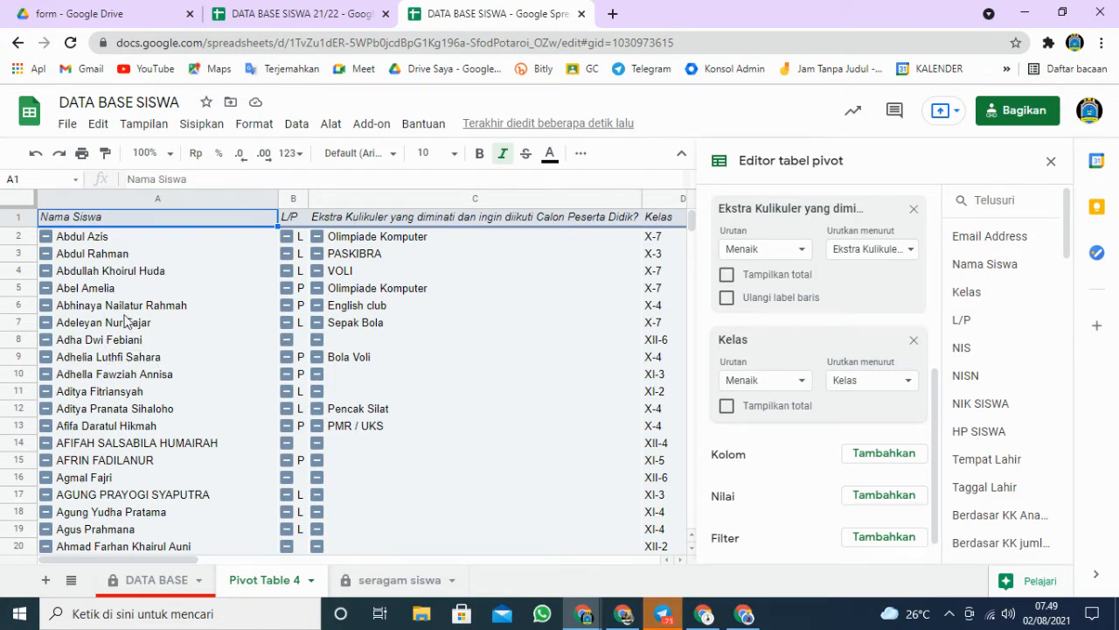
- Reorder the row fields so that Kelas comes first, above Nama Siswa
scroll(105, 325, "down", 7)
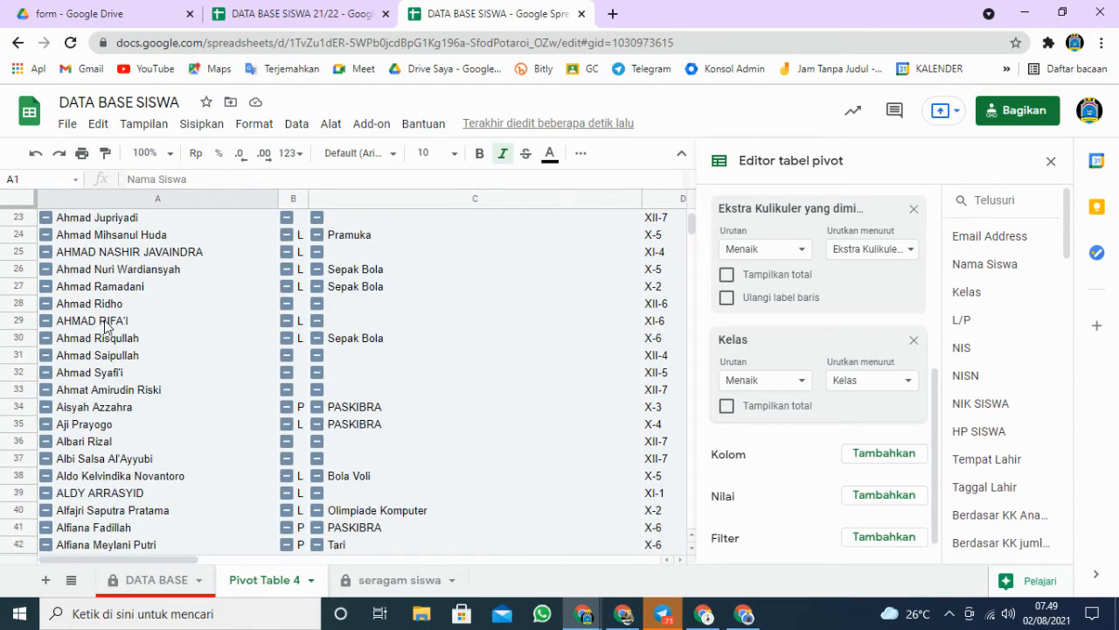
scroll(105, 325, "up", 7)
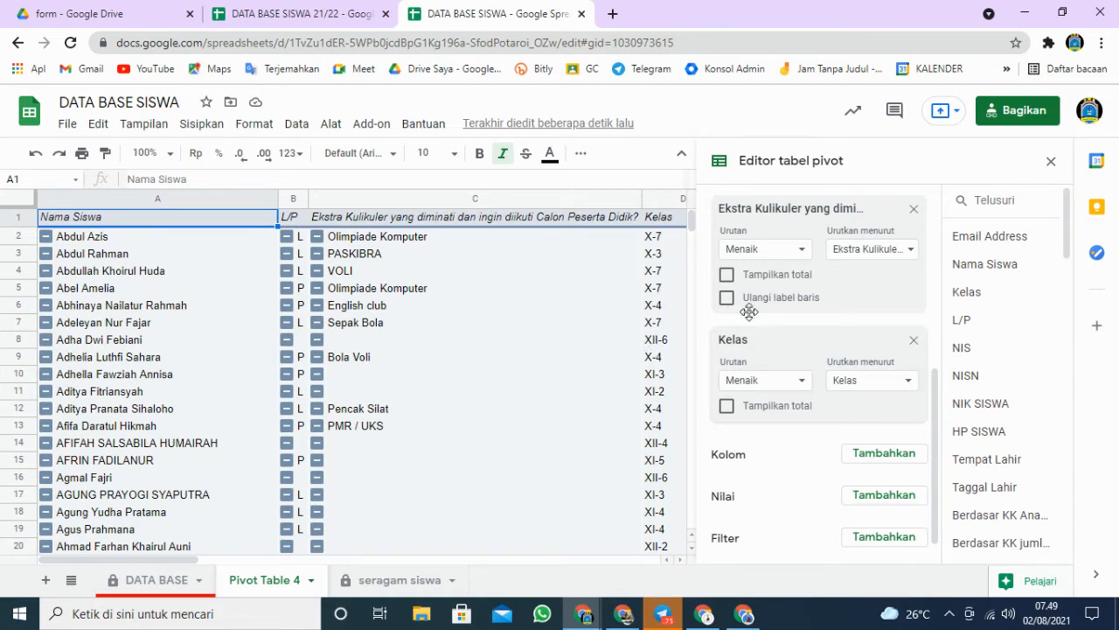
scroll(772, 357, "up", 1)
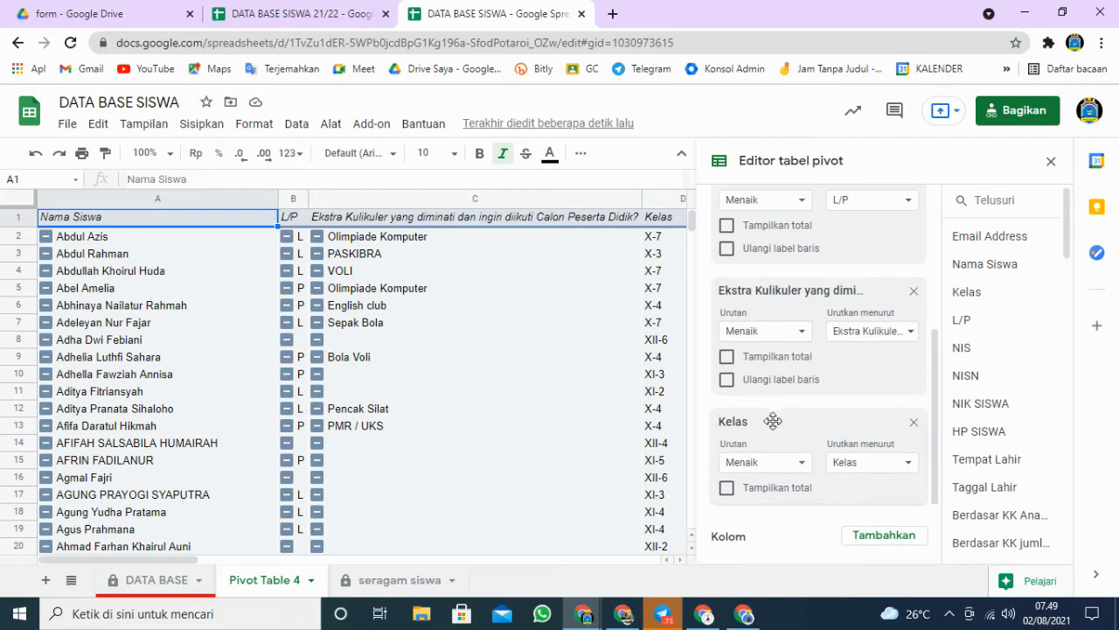
scroll(774, 419, "up", 1)
left_click_drag(783, 500, 767, 282)
scroll(767, 355, "up", 3)
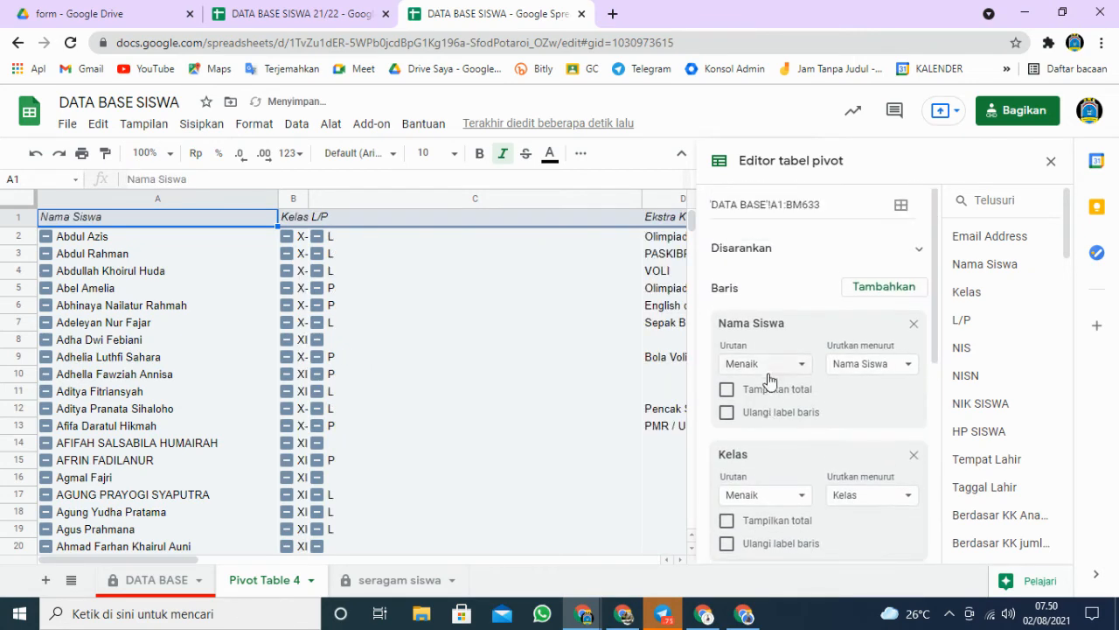
left_click_drag(741, 454, 739, 312)
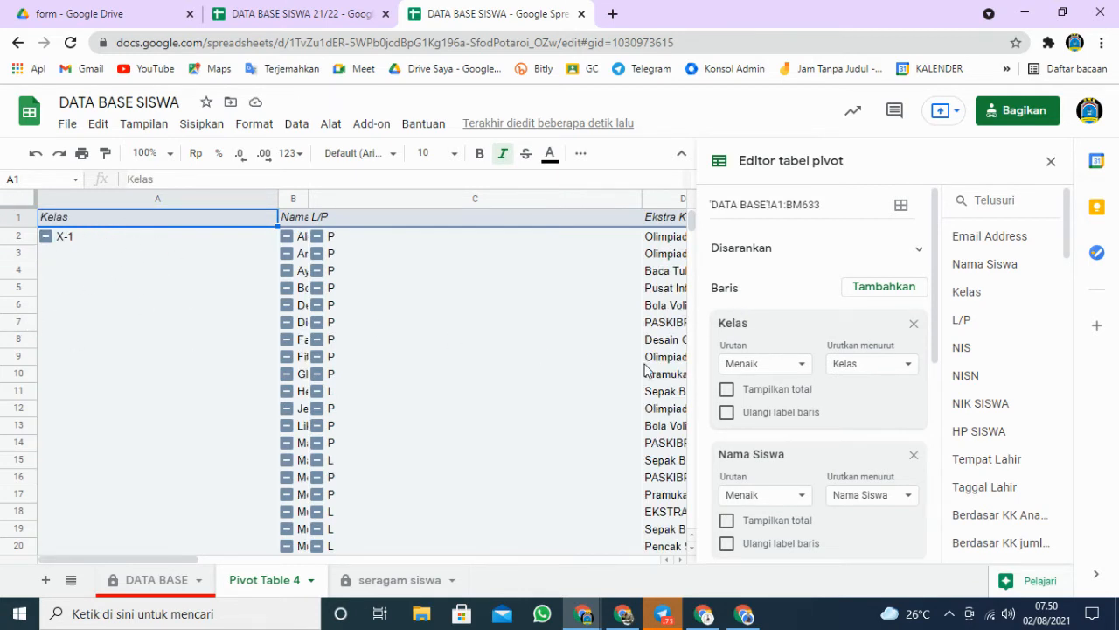
- Turn on repeated row labels for Kelas and close the pivot table editor
left_click(727, 414)
scroll(727, 414, "down", 4)
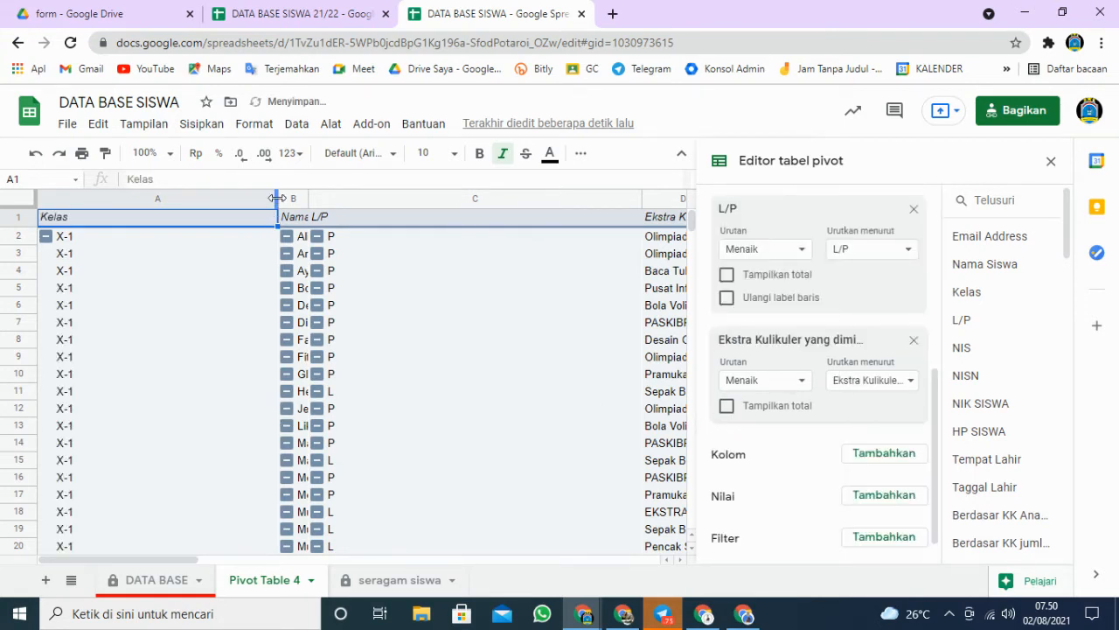
left_click(1053, 164)
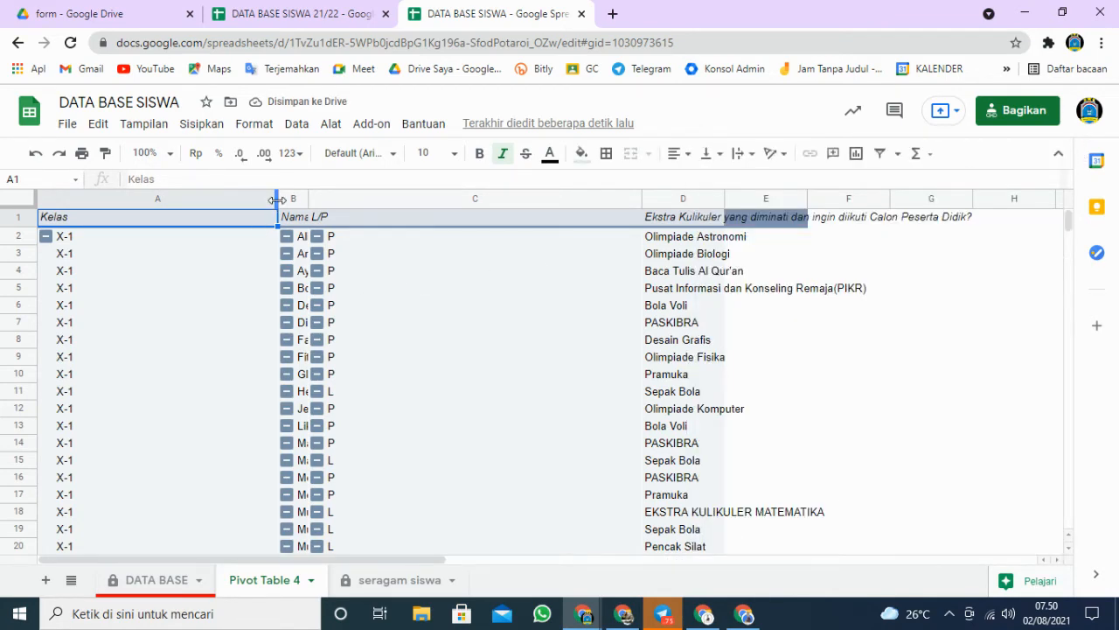
- Narrow column A to suit the class labels, auto-fit columns B, C and D to their contents, and close the pivot table editor
left_click_drag(273, 201, 83, 201)
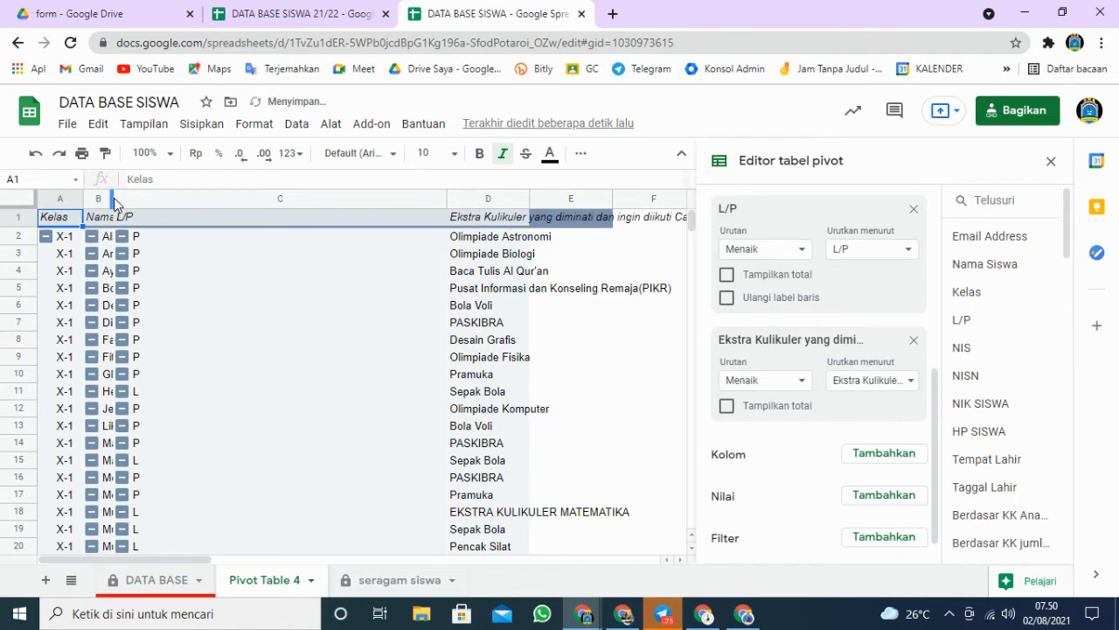
double_click(112, 197)
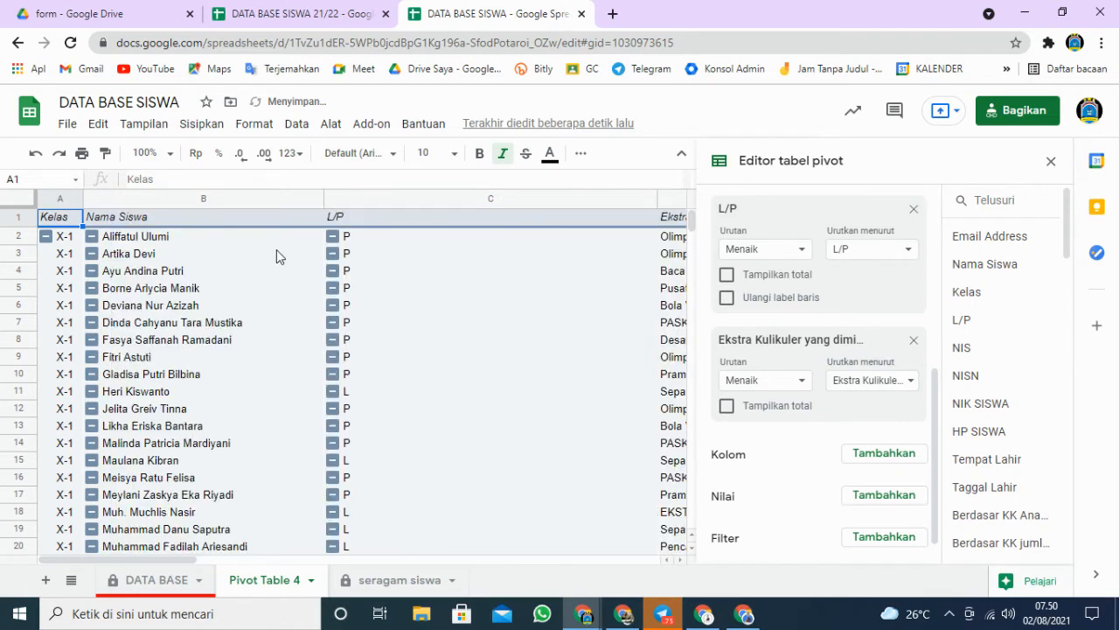
left_click_drag(655, 196, 655, 196)
double_click(653, 194)
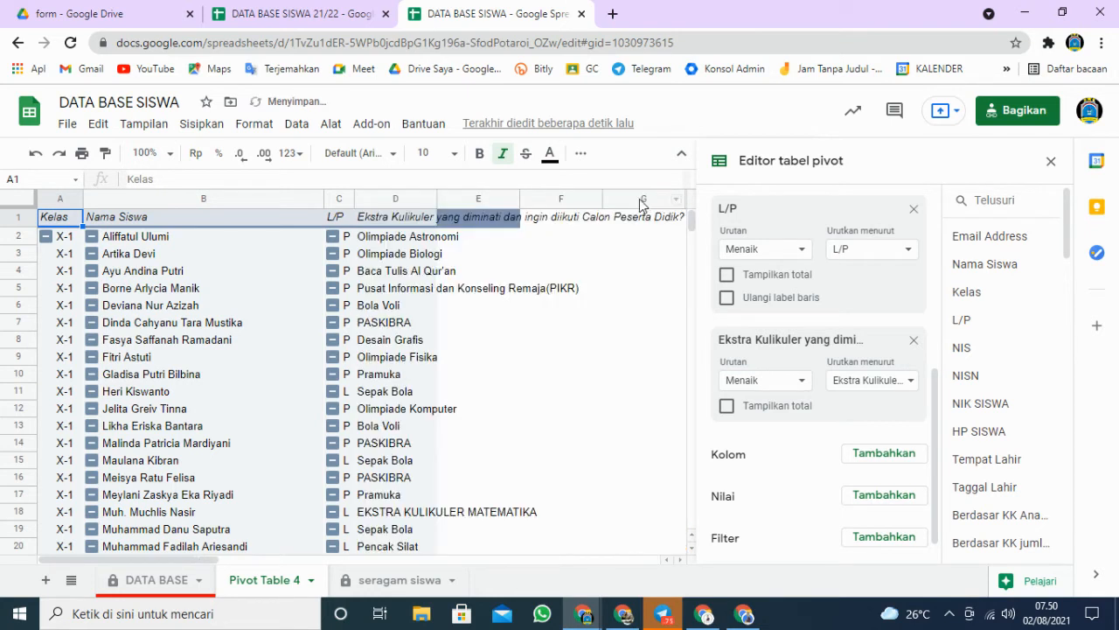
double_click(435, 198)
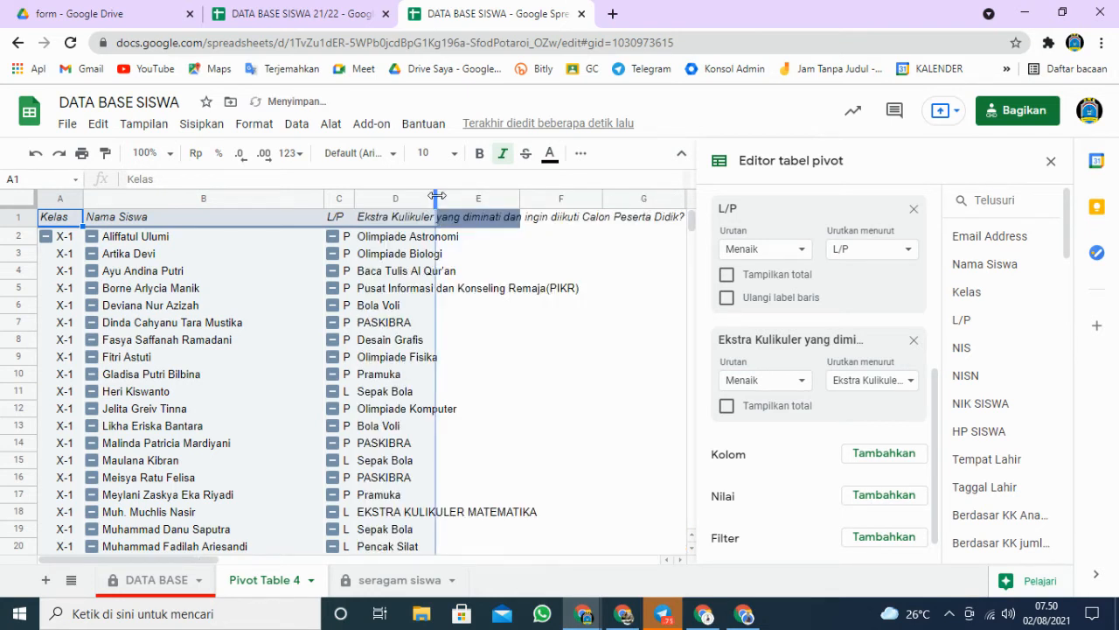
left_click(1048, 164)
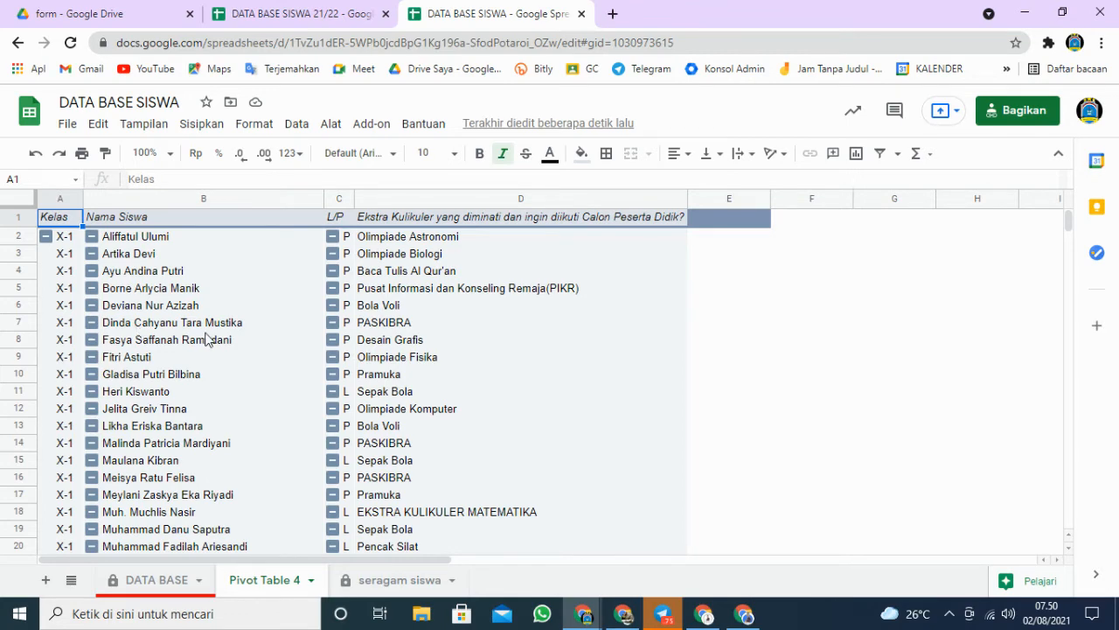
scroll(207, 339, "down", 10)
scroll(207, 339, "down", 4)
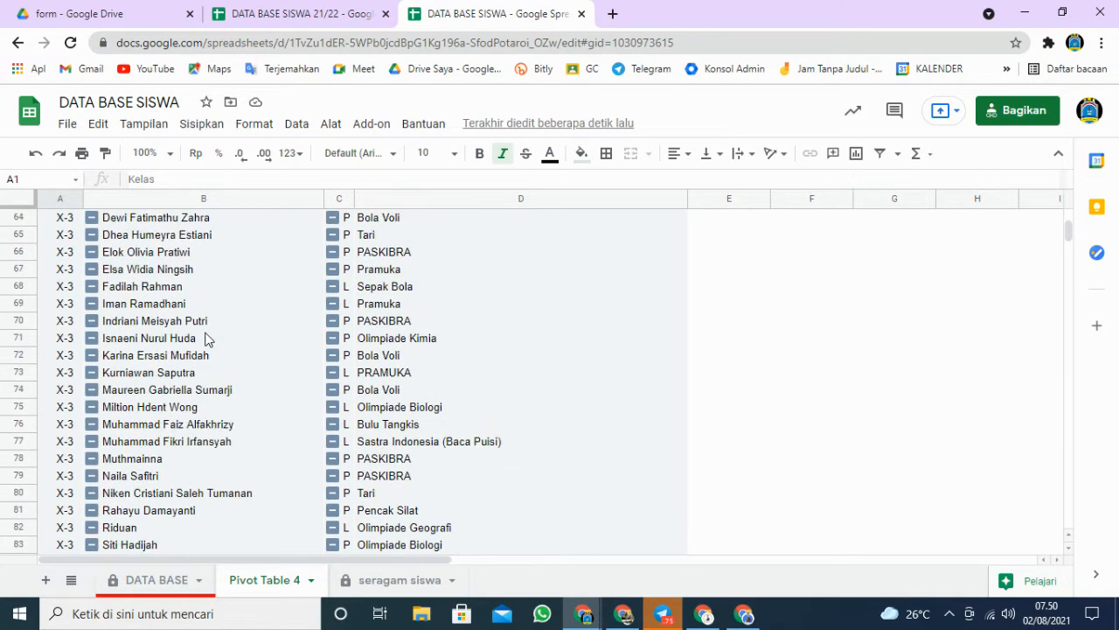
scroll(207, 339, "up", 10)
scroll(207, 339, "up", 5)
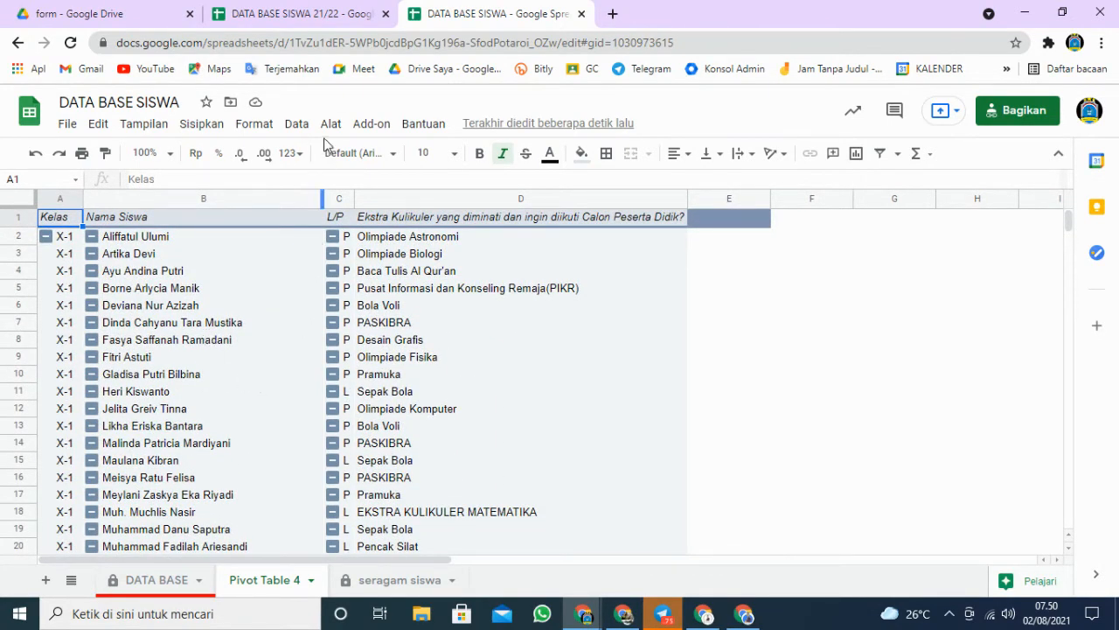
left_click(398, 256)
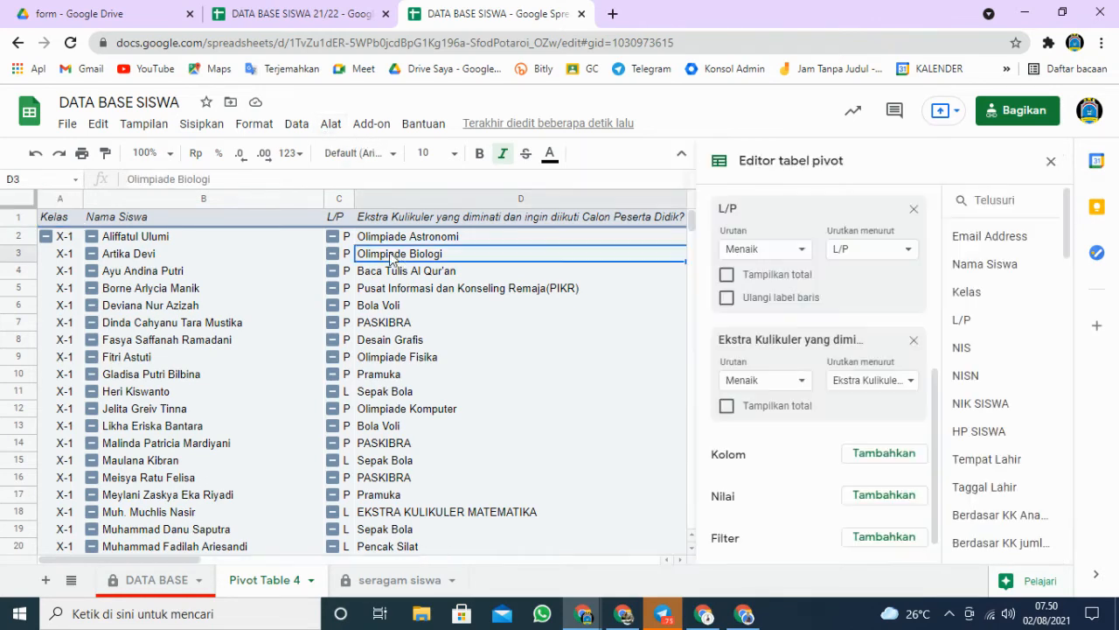
left_click(331, 124)
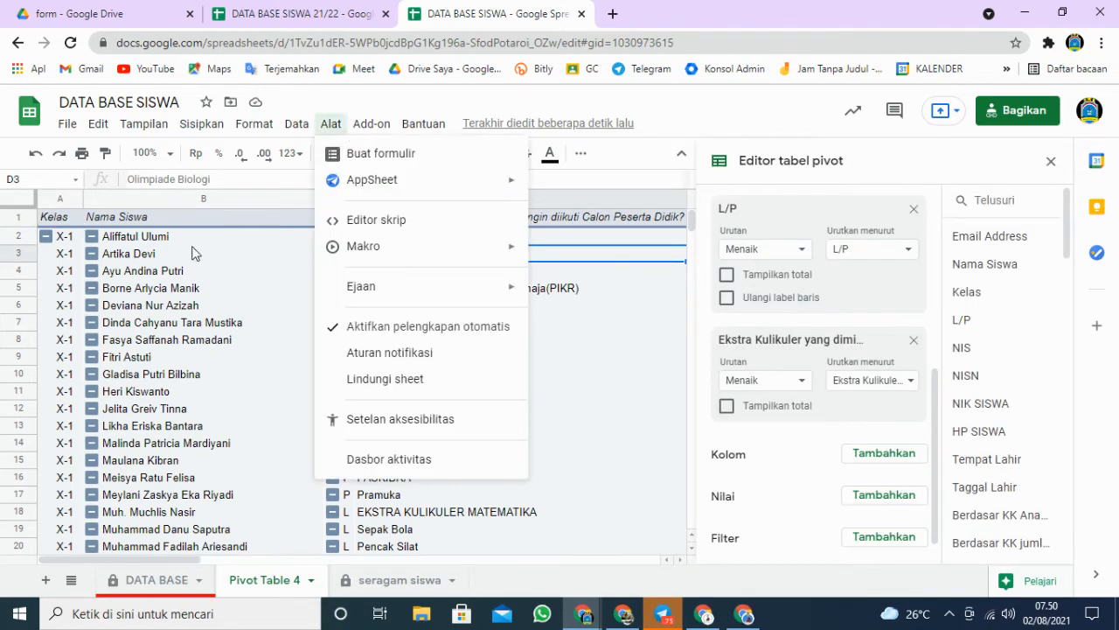
left_click(262, 304)
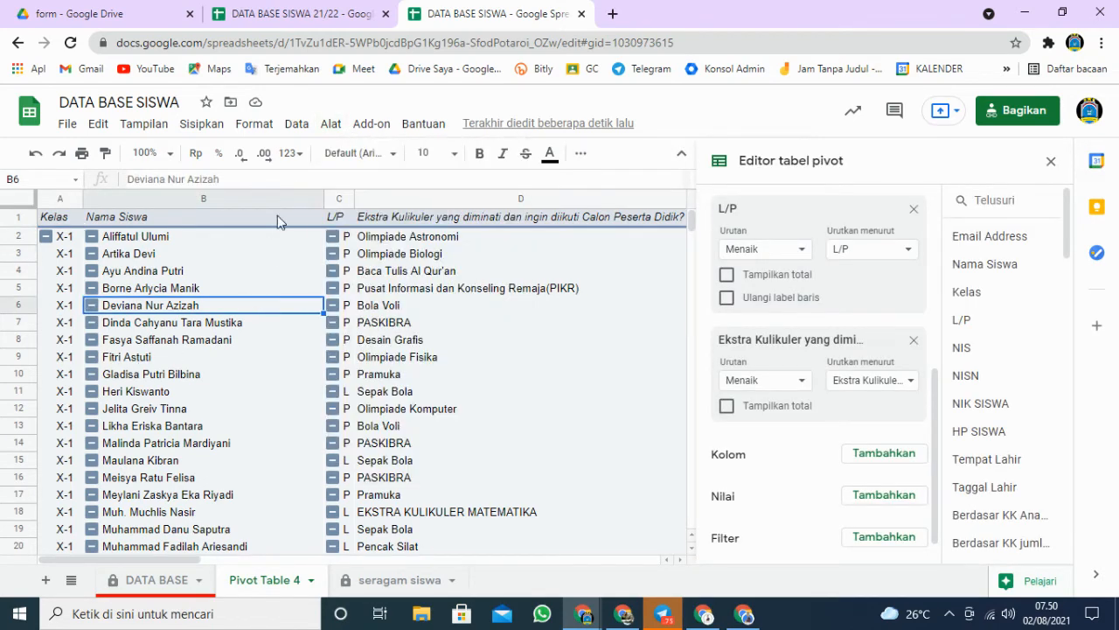
- Create a new filter view for the pivot table and name it "ekskul kelas X"
left_click(301, 133)
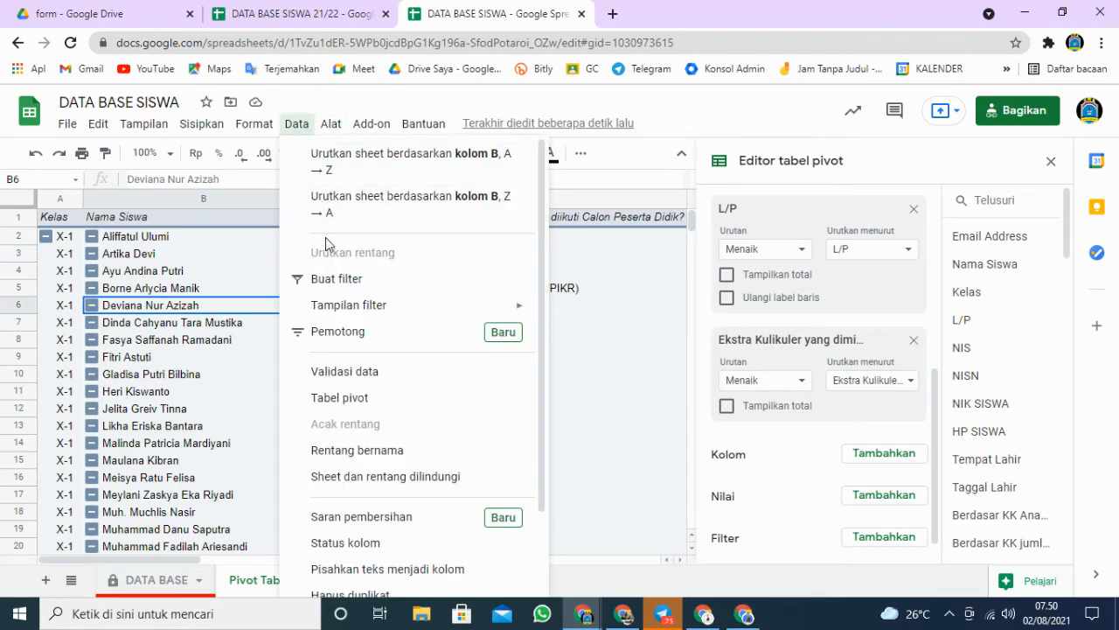
mouse_move(353, 280)
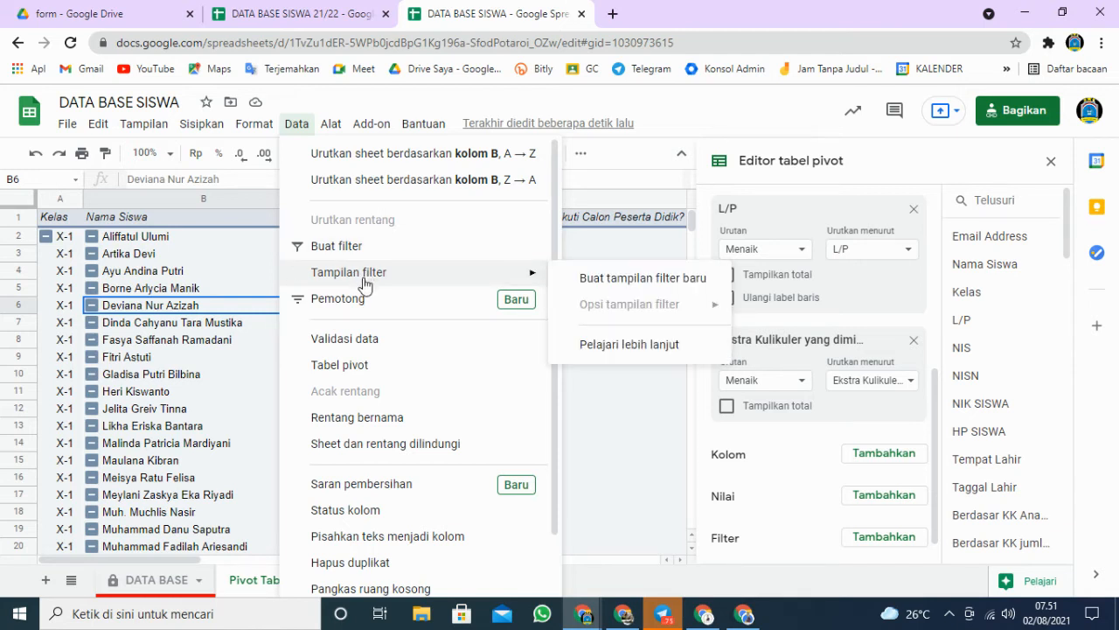
left_click(589, 279)
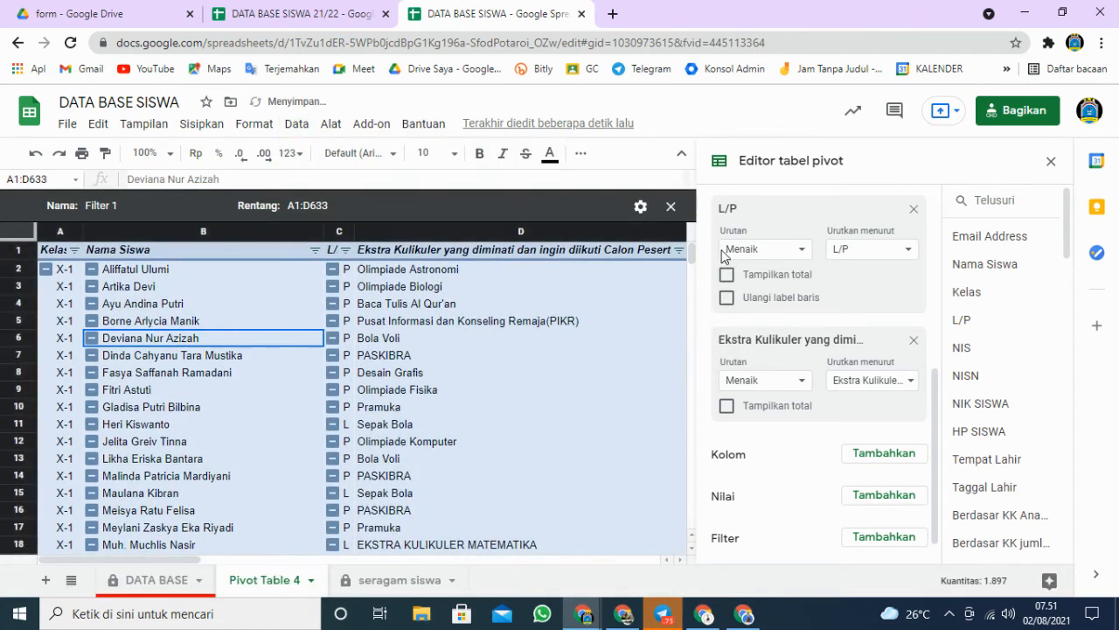
left_click(1050, 161)
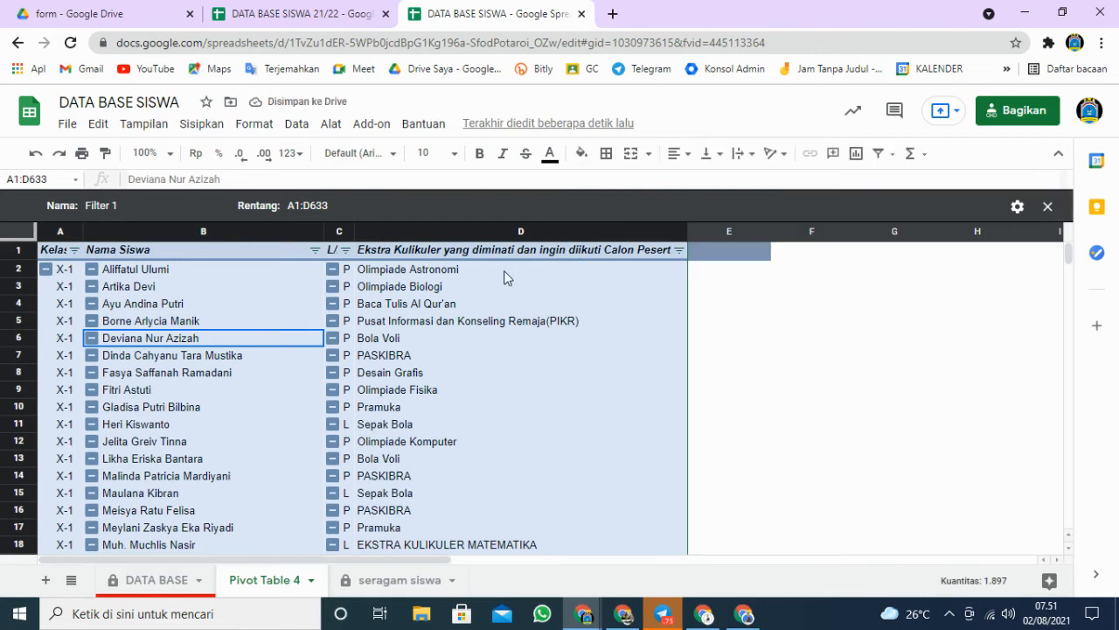
left_click(140, 206)
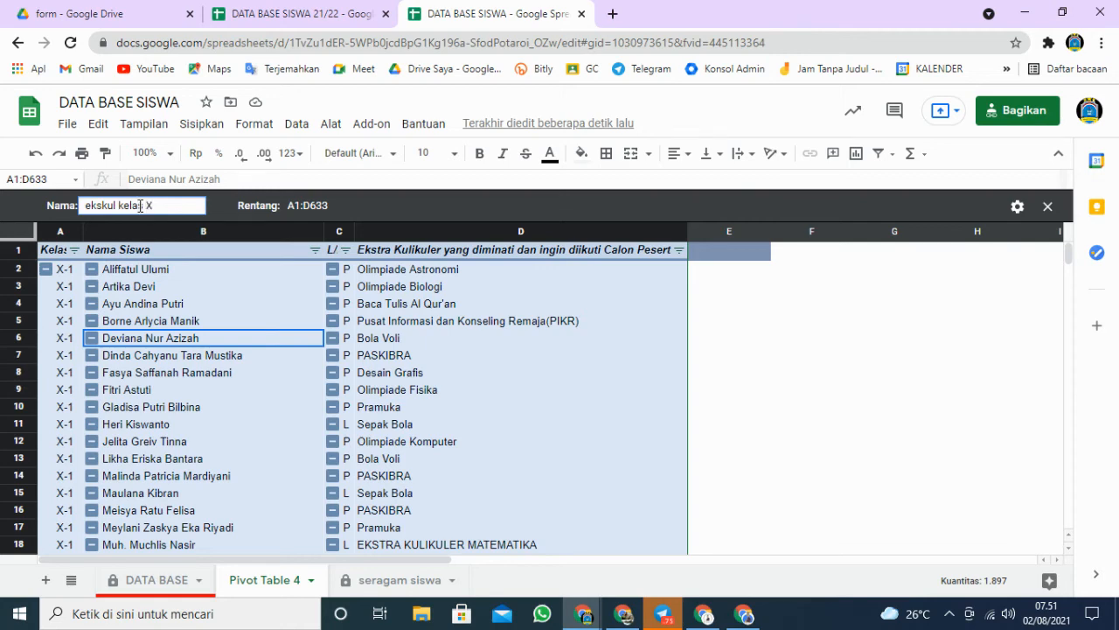
left_click(561, 371)
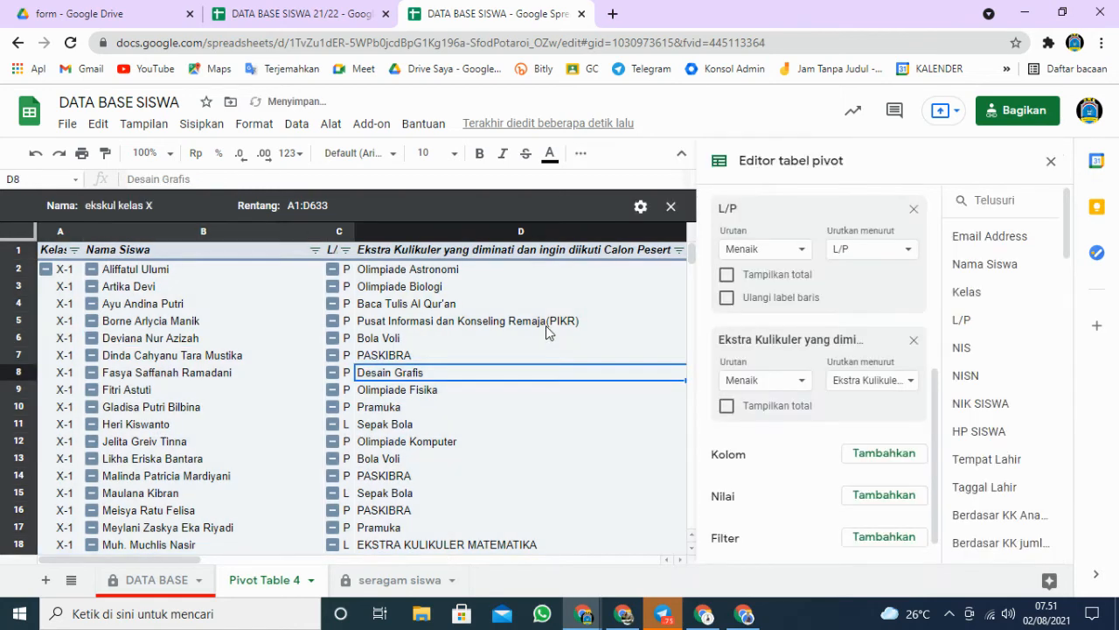
- Filter the Kelas column by value to show only classes X-1 through X-7, and close the pivot table editor
left_click(74, 250)
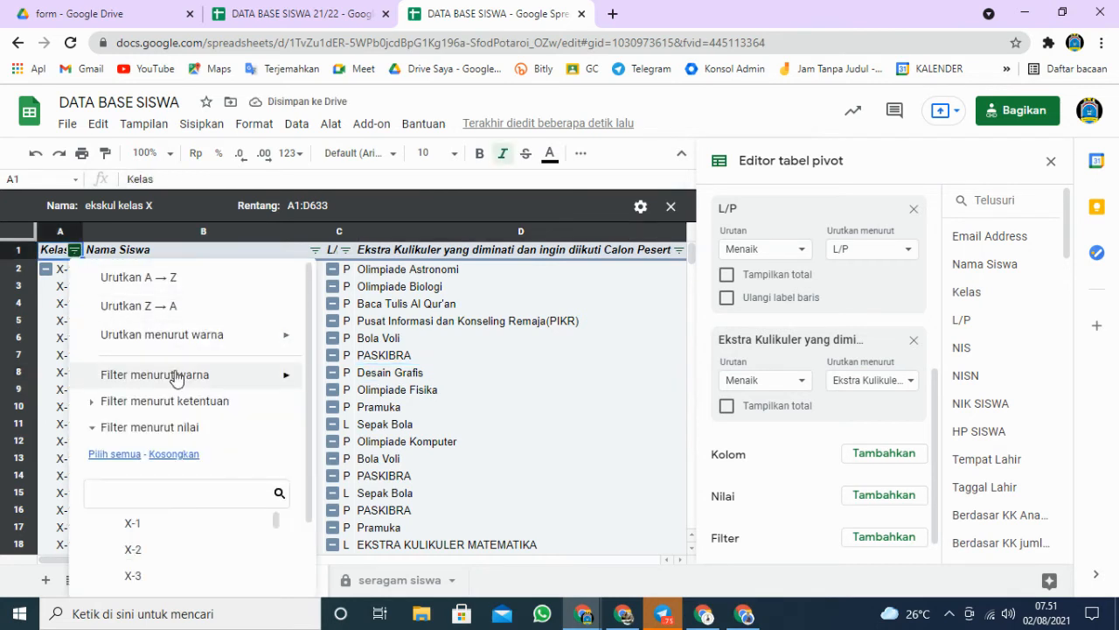
scroll(175, 389, "down", 2)
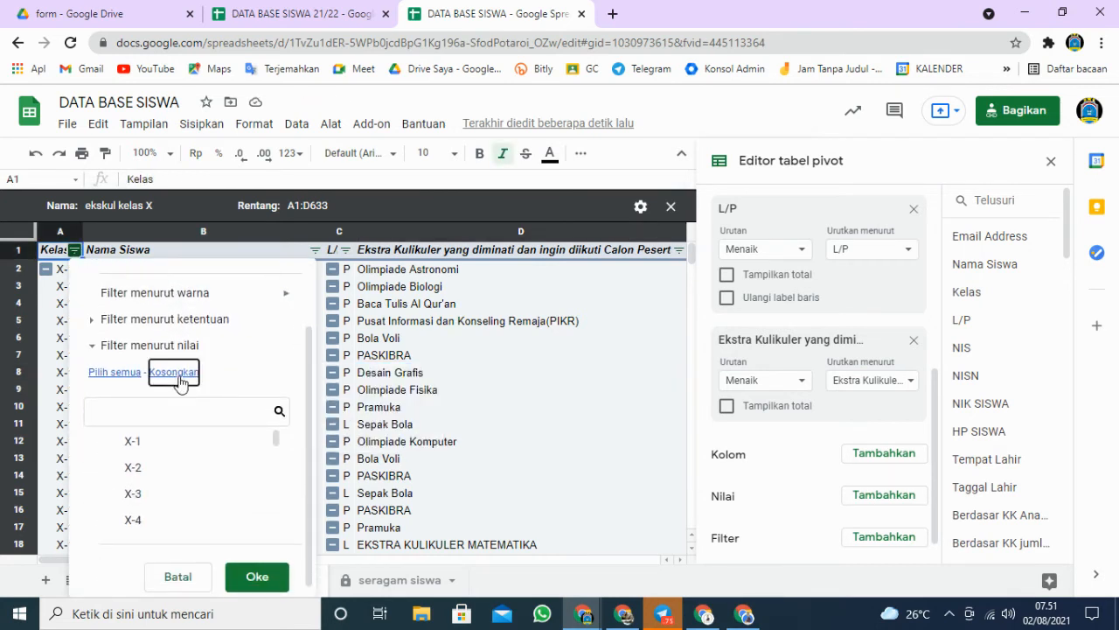
left_click(101, 441)
left_click(101, 467)
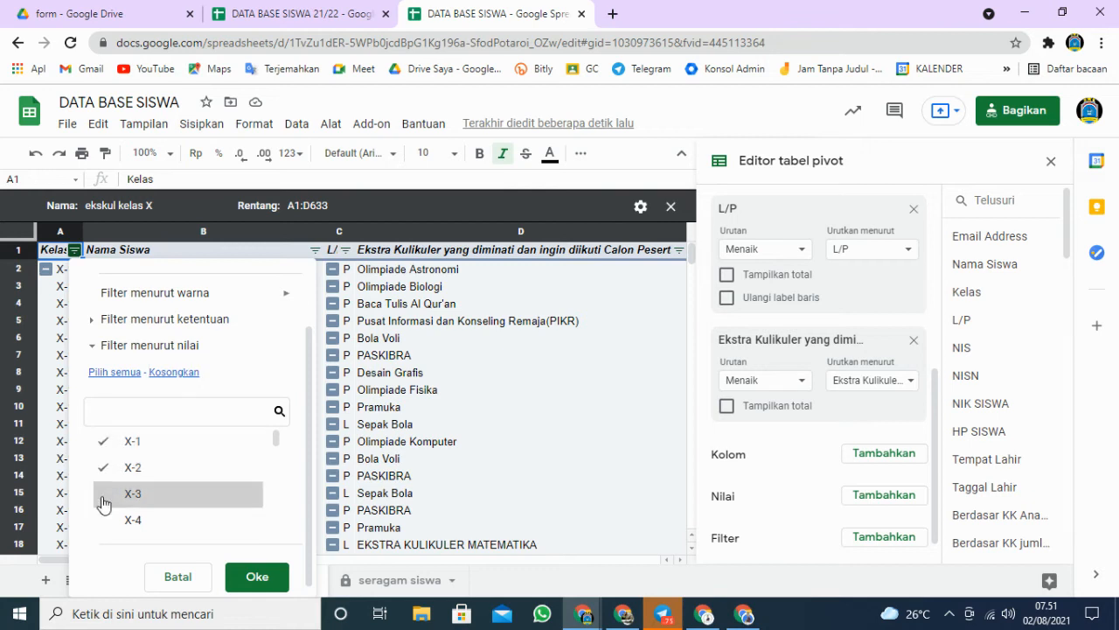
left_click(103, 495)
left_click(100, 521)
scroll(140, 489, "down", 2)
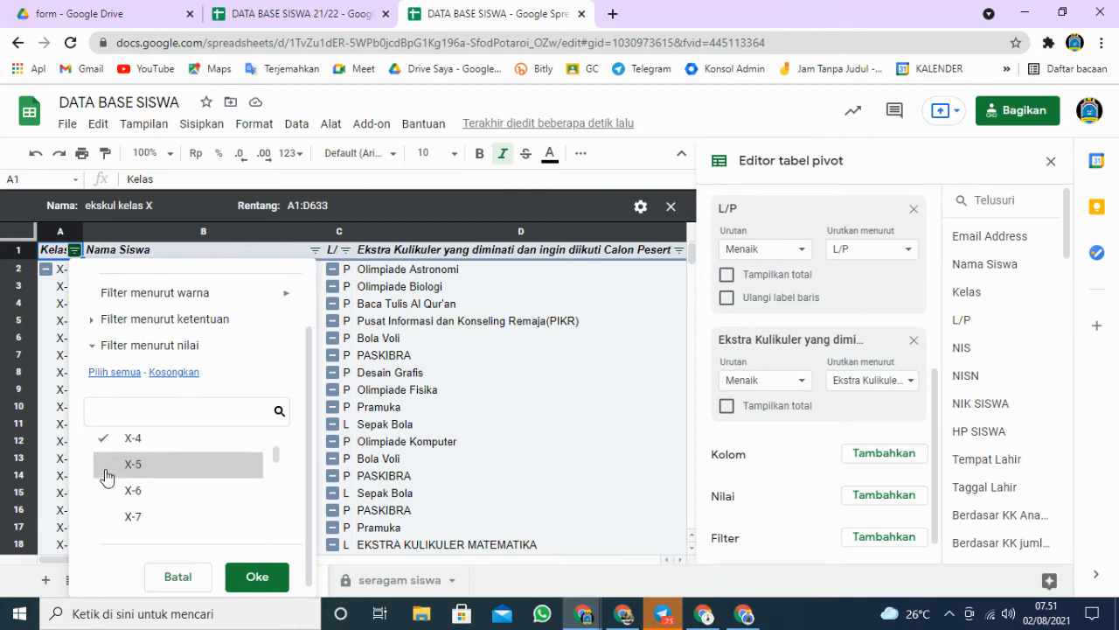
left_click(105, 477)
left_click(103, 490)
left_click(105, 517)
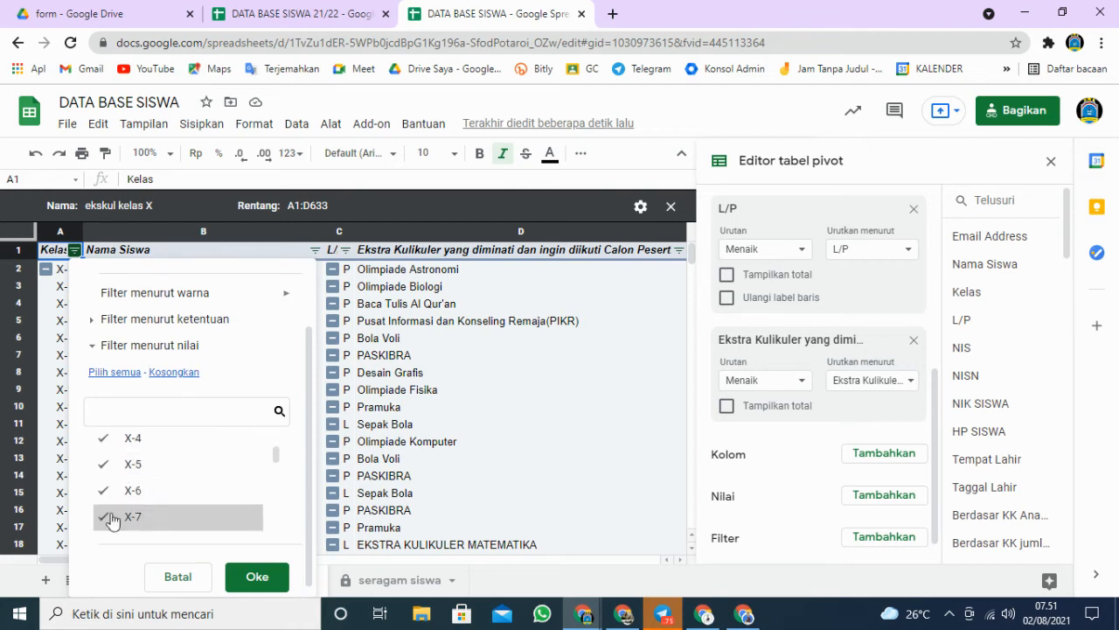
left_click(257, 577)
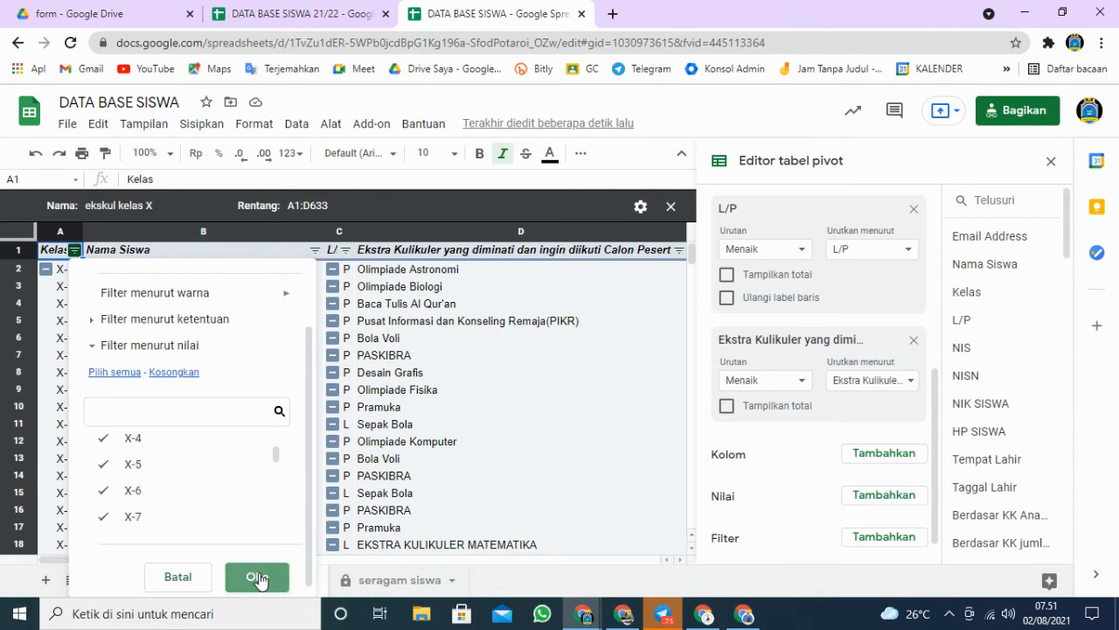
left_click(1050, 162)
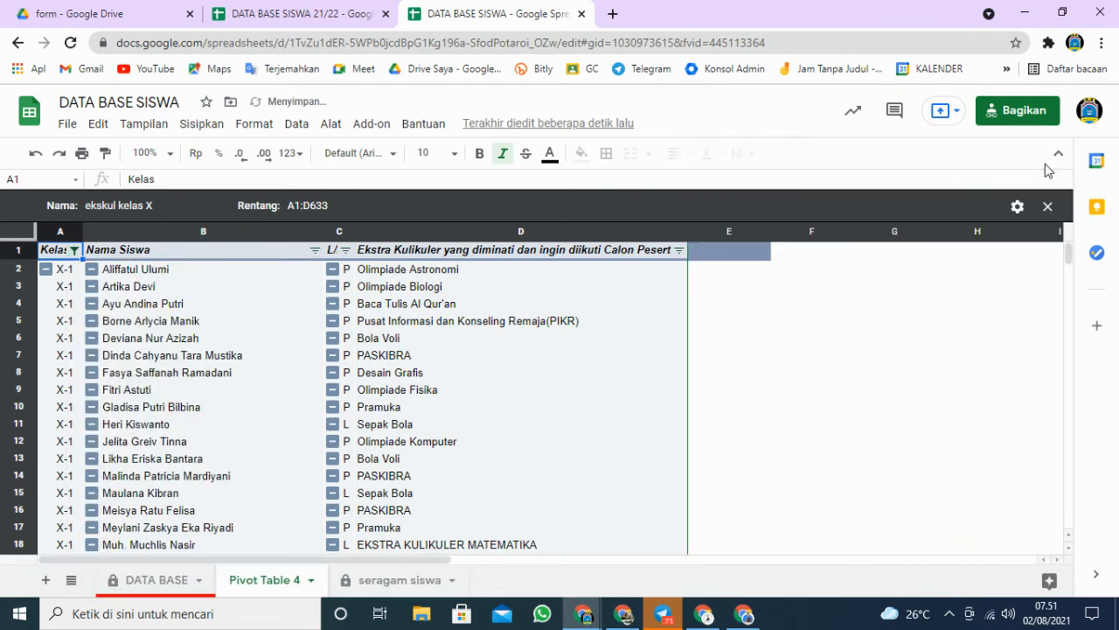
- Look through the filtered list to its last row to check which classes it contains, and return to the header row
scroll(352, 351, "down", 10)
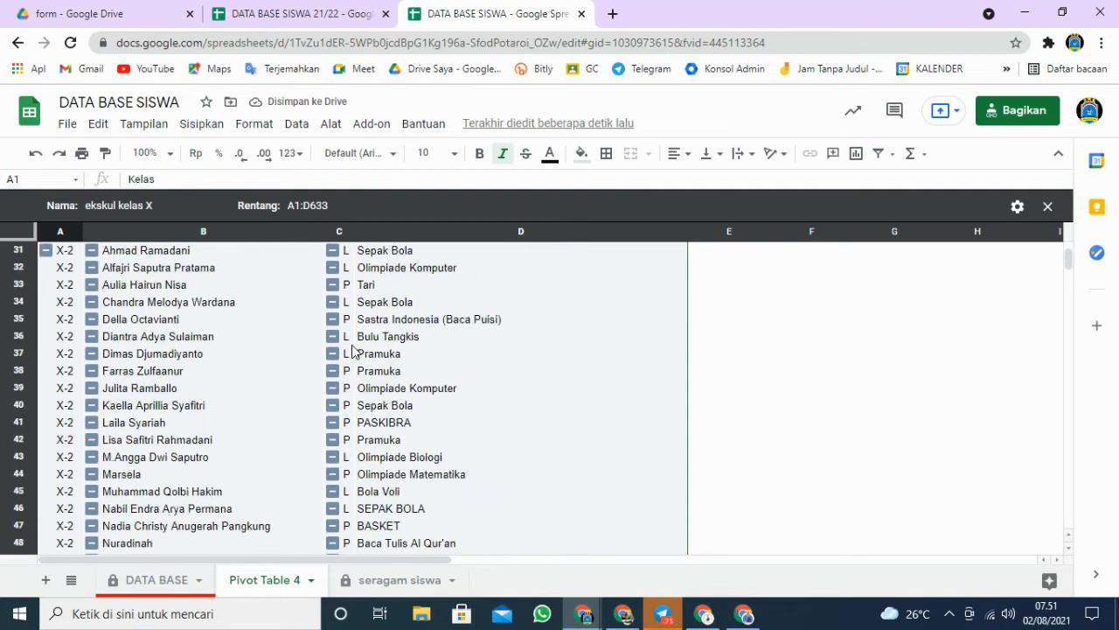
scroll(352, 352, "down", 20)
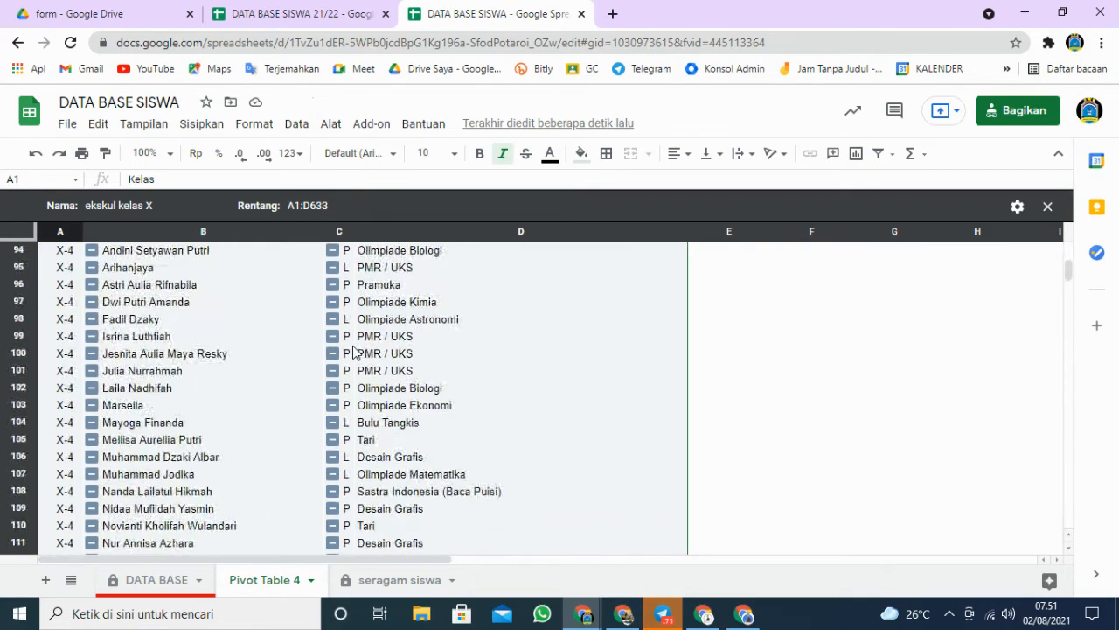
scroll(353, 352, "down", 20)
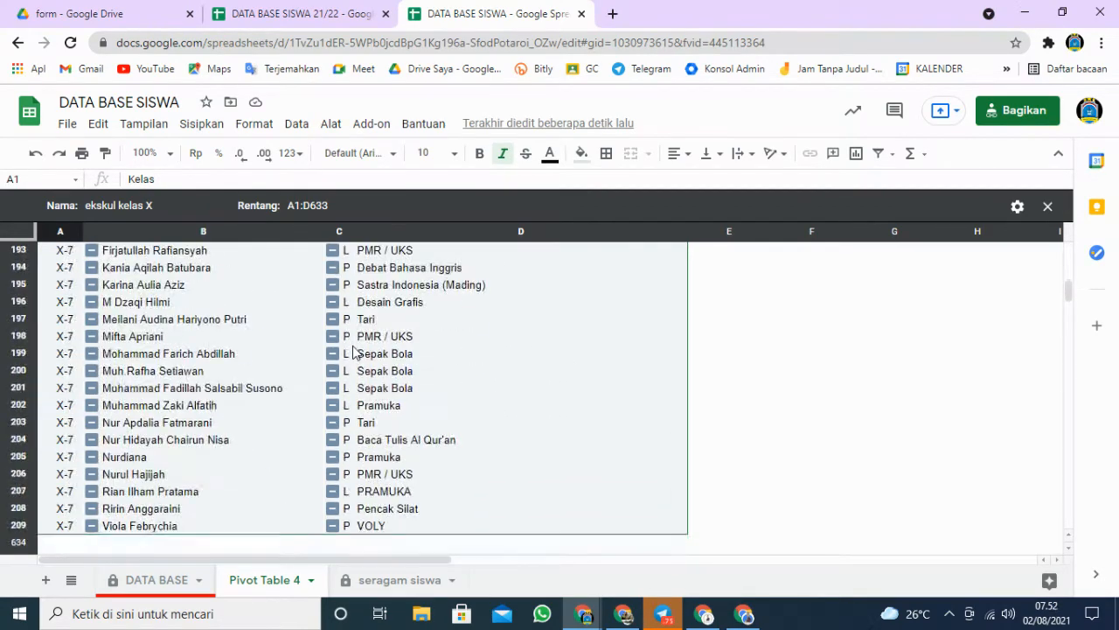
scroll(352, 352, "down", 3)
scroll(612, 445, "up", 13)
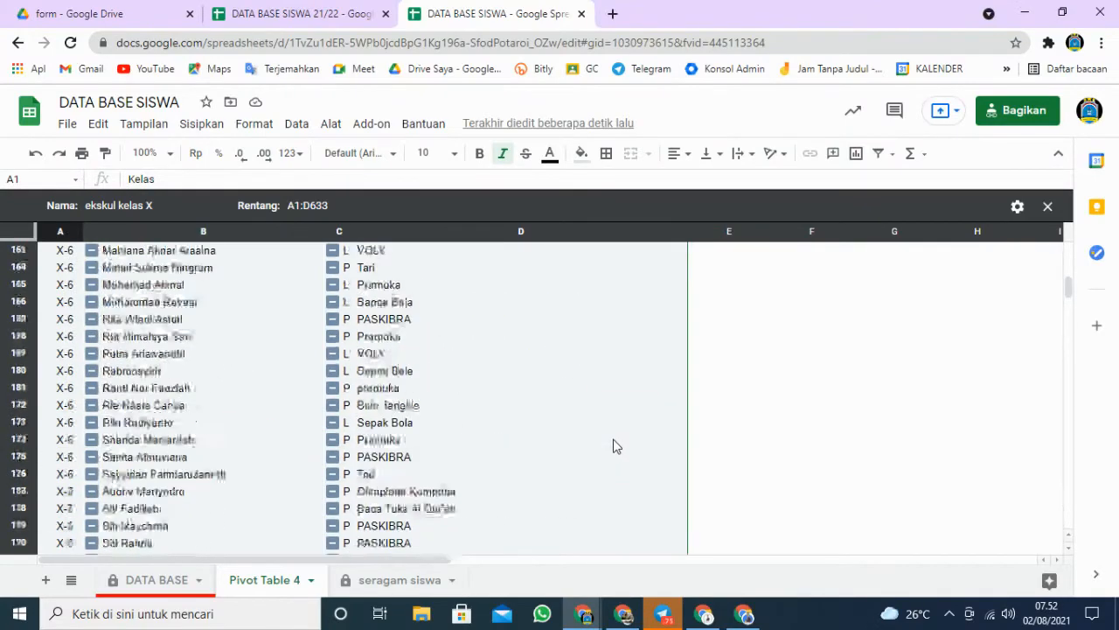
scroll(613, 445, "up", 20)
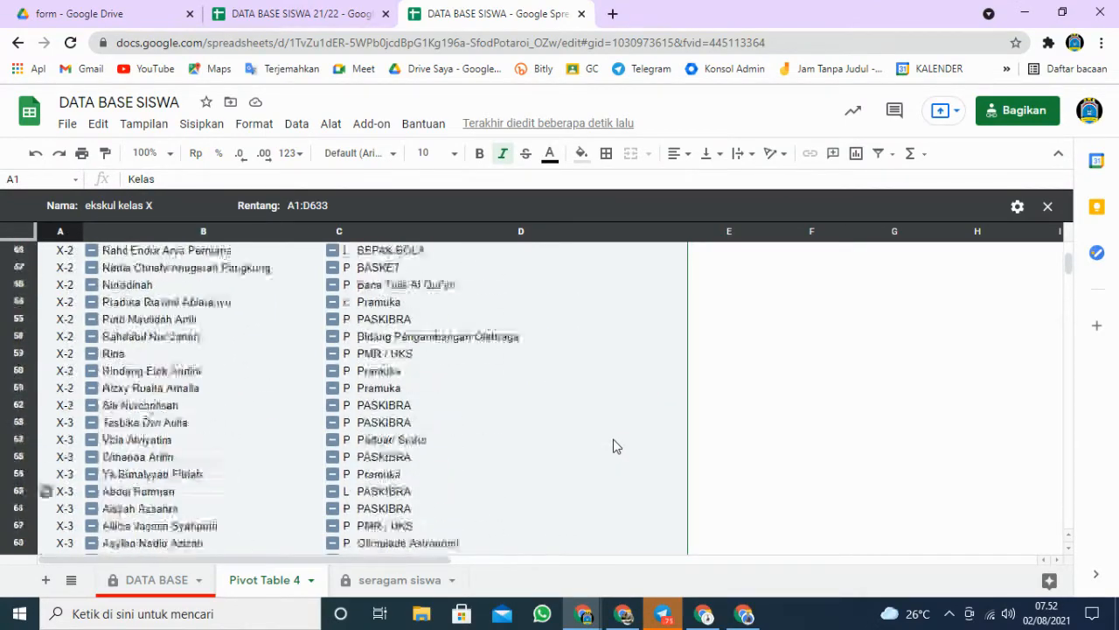
scroll(613, 446, "up", 20)
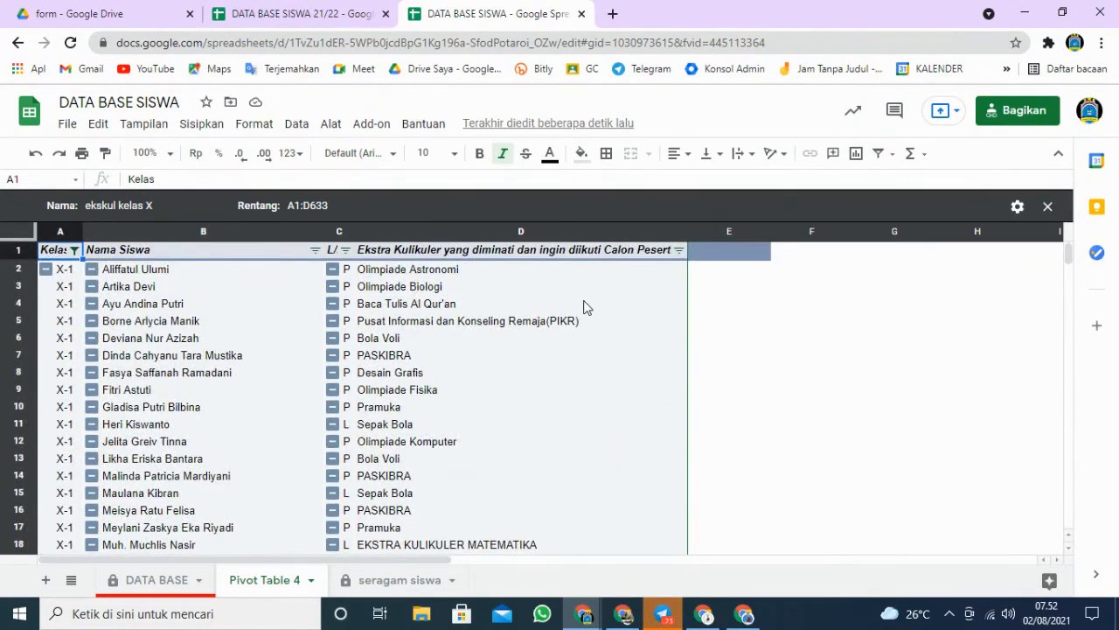
- Filter the Ekstra Kulikuler column to show only Bola Voli, and close the pivot table editor
left_click(679, 251)
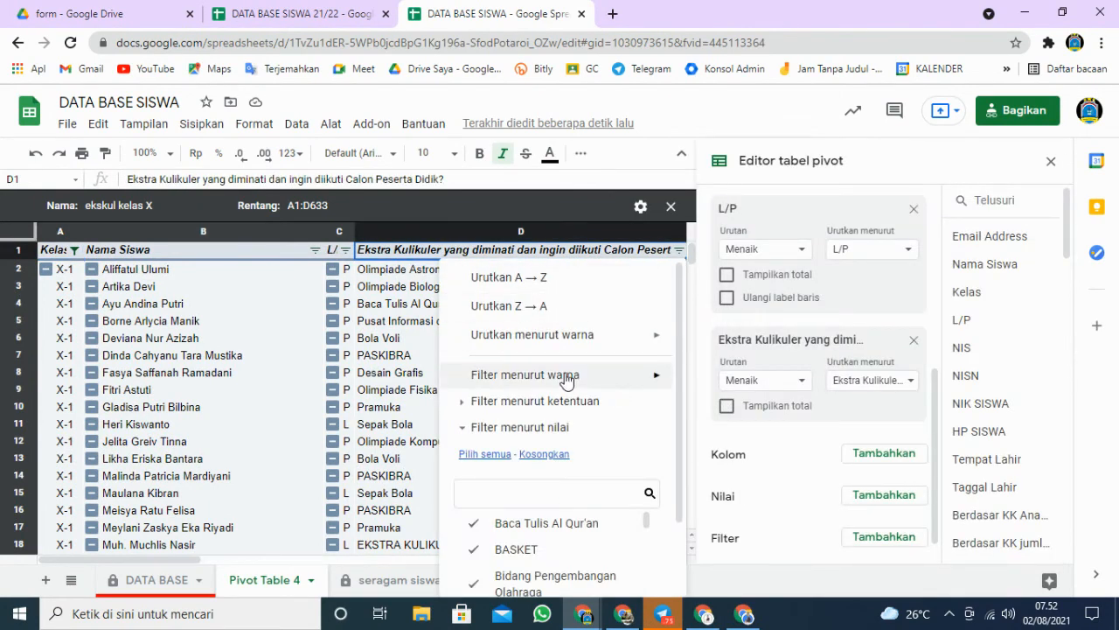
left_click(547, 456)
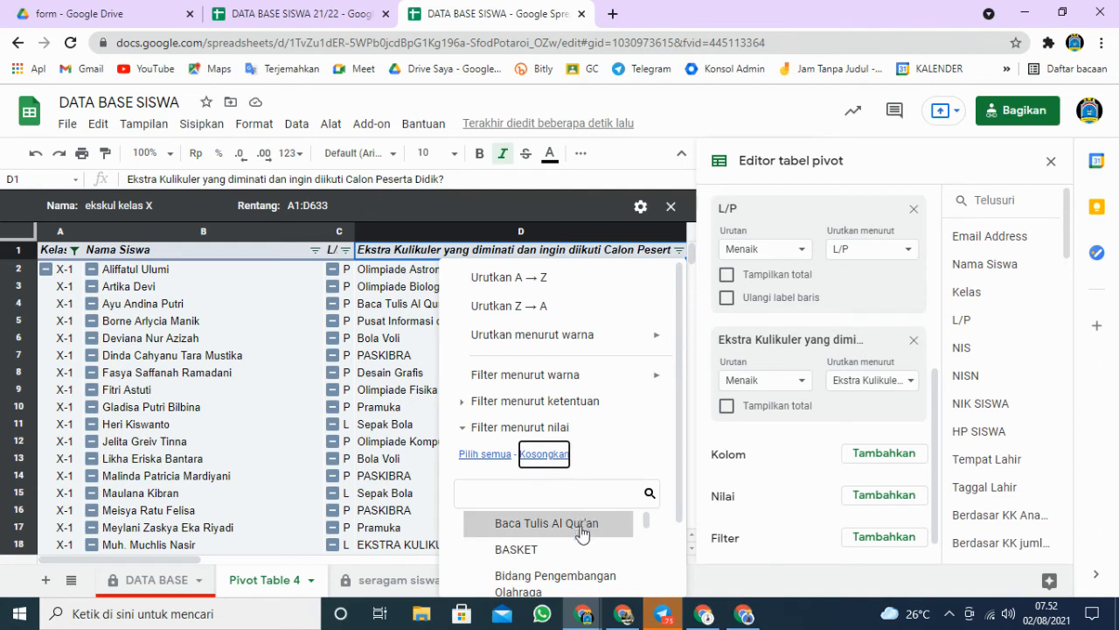
scroll(581, 533, "down", 1)
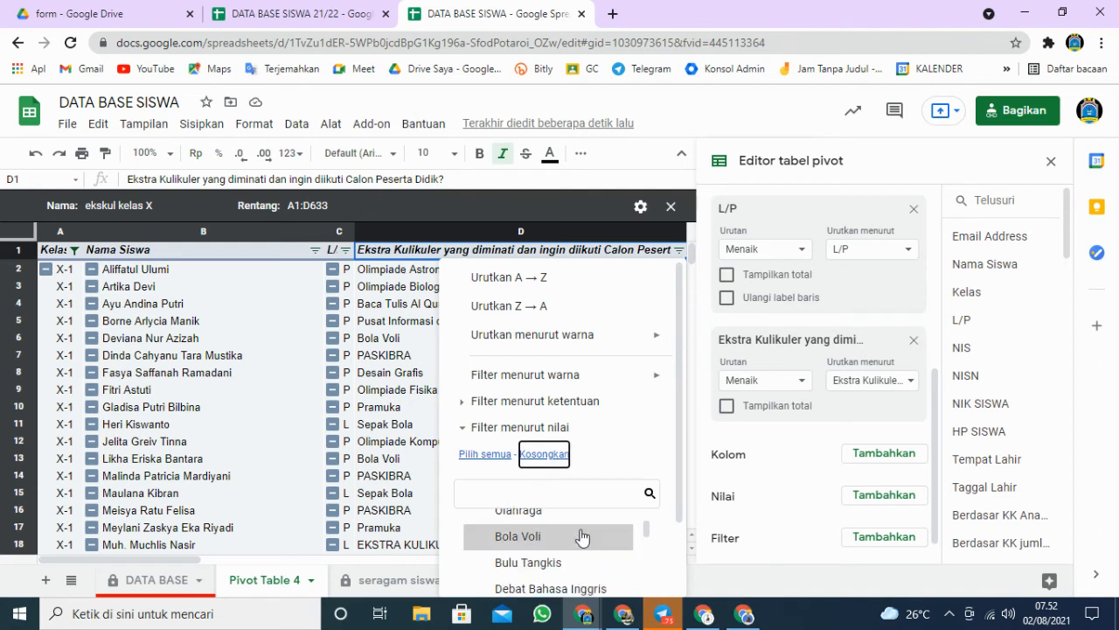
left_click(529, 539)
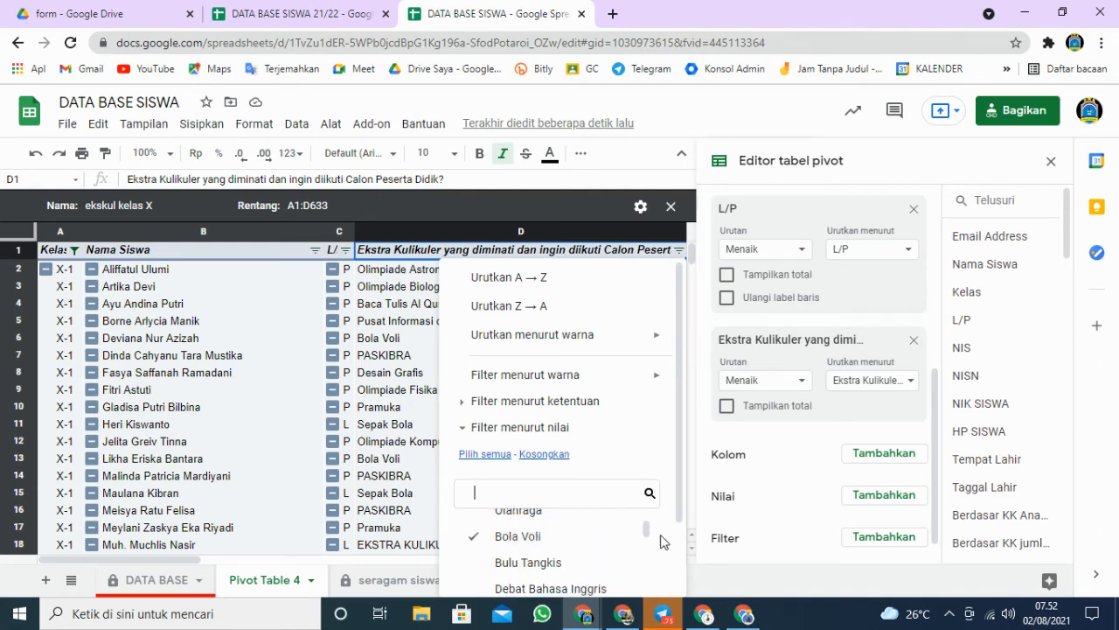
scroll(682, 449, "down", 1)
left_click(642, 581)
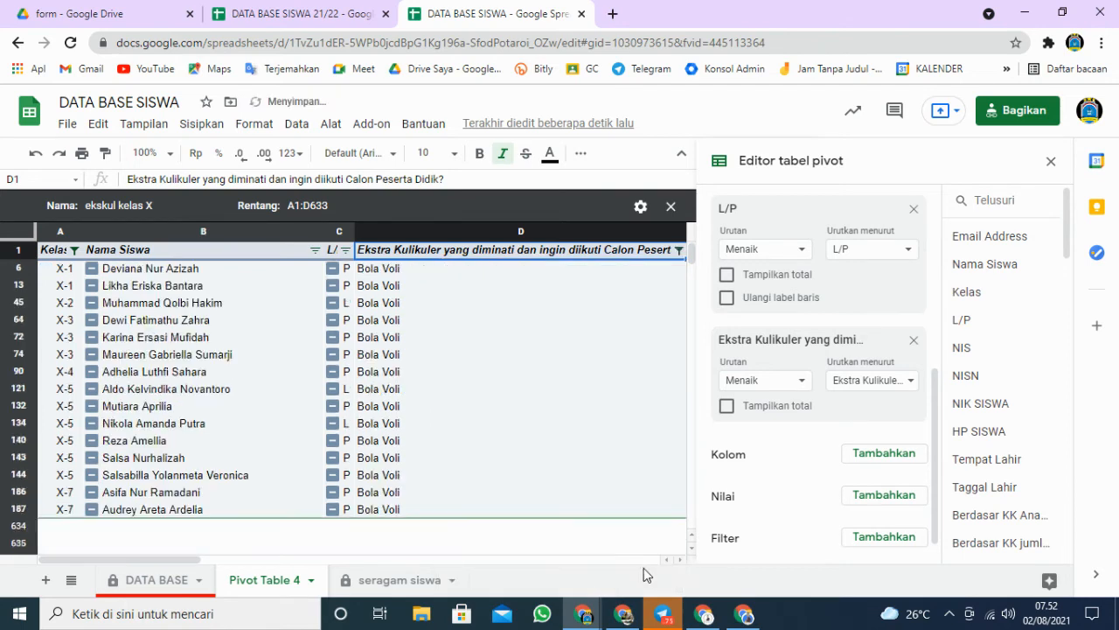
left_click(1051, 161)
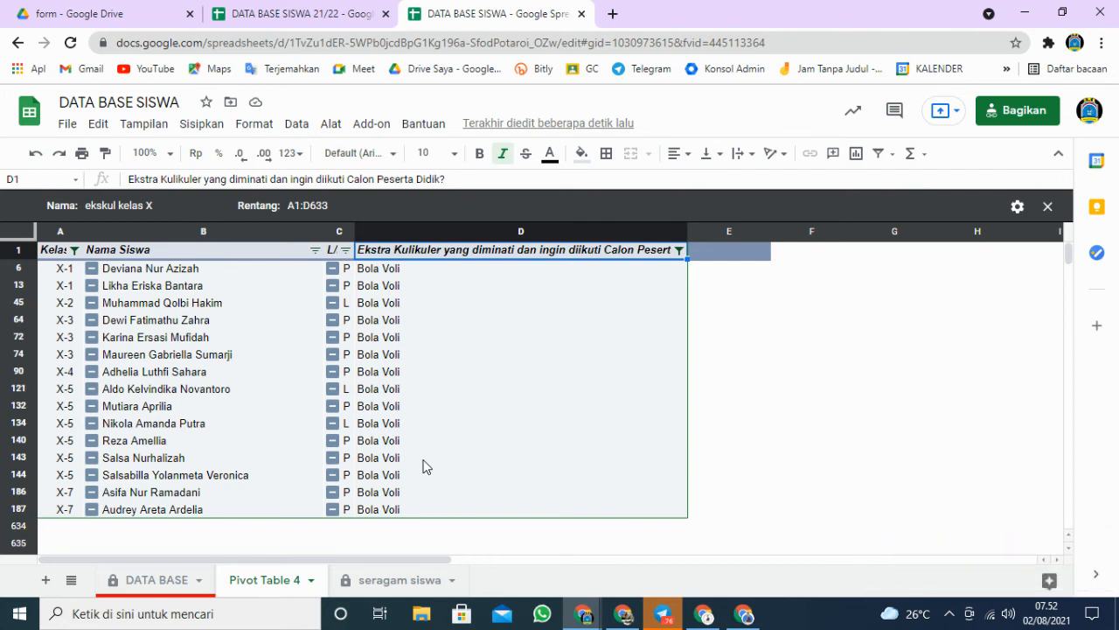
- Turn off the active filter view so the full pivot table is unfiltered, and close the pivot table editor
left_click(329, 133)
left_click(300, 130)
left_click(302, 131)
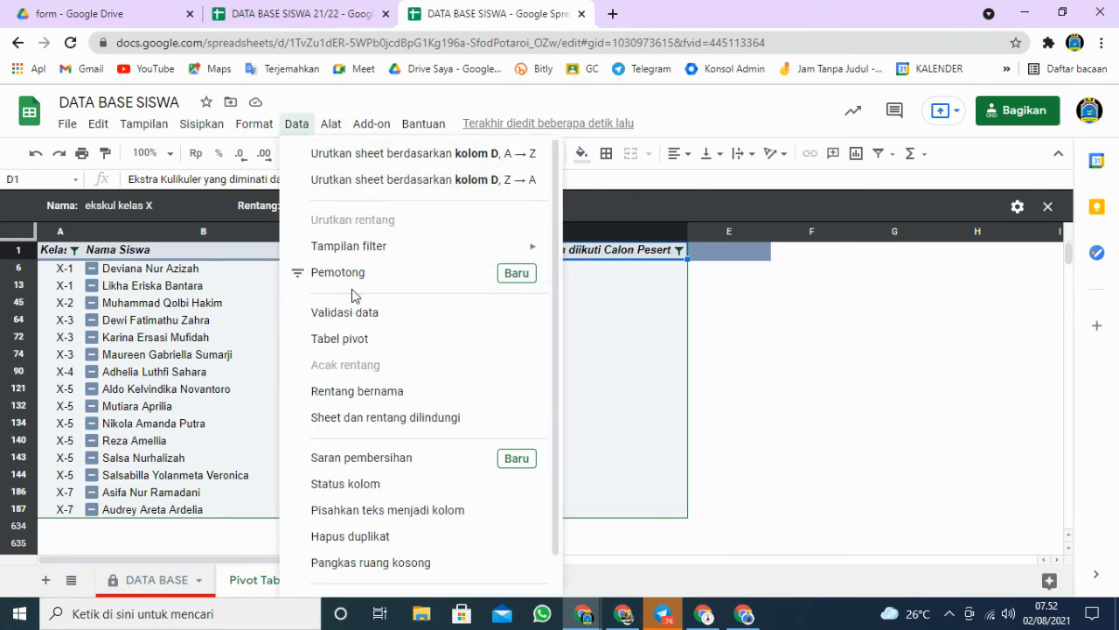
mouse_move(519, 262)
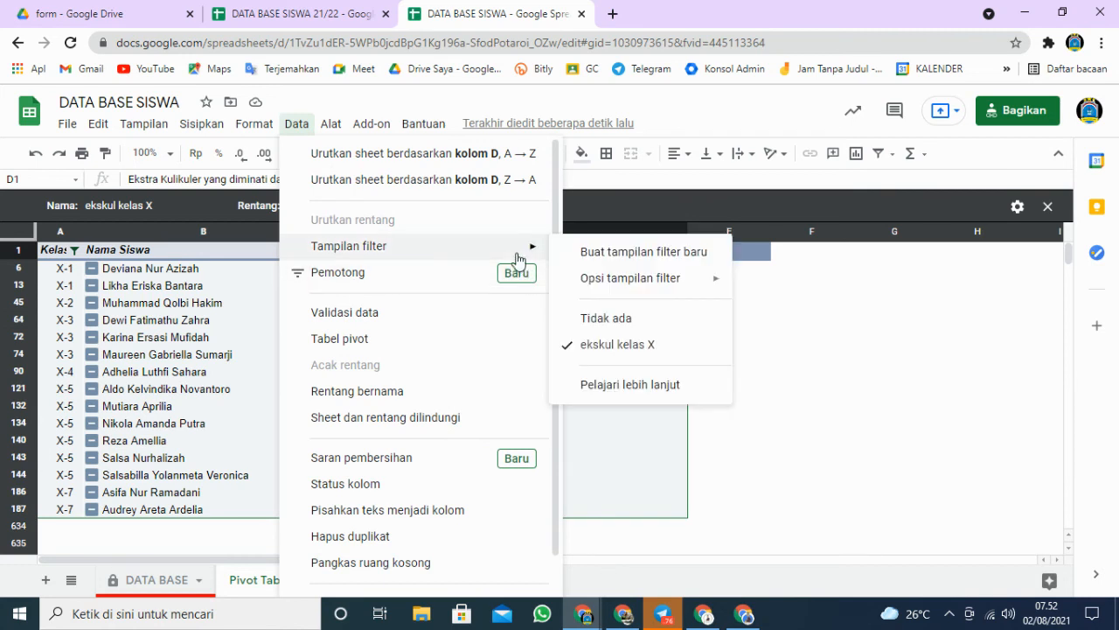
left_click(636, 326)
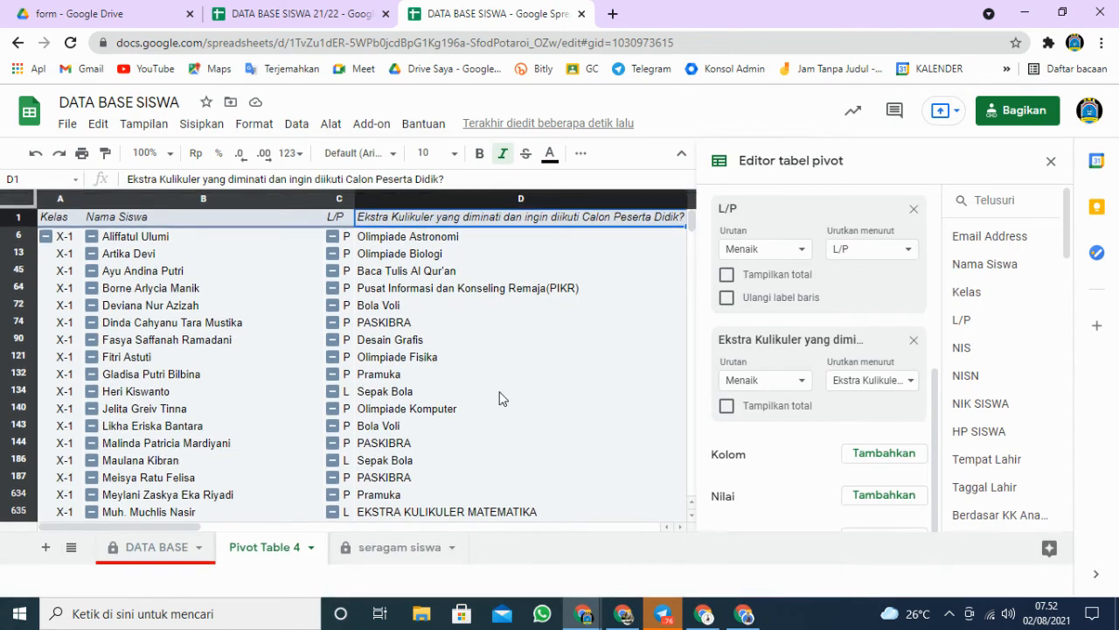
left_click(1050, 161)
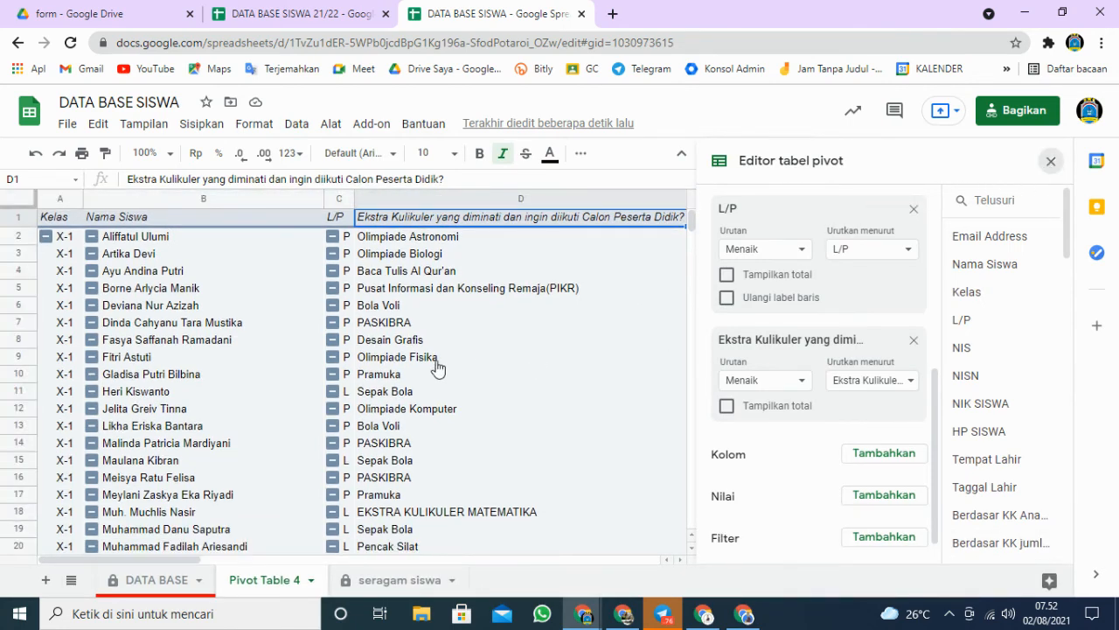
- Apply the saved filter view "ekskul kelas X" to the pivot table again and close the pivot table editor
left_click(295, 125)
mouse_move(414, 279)
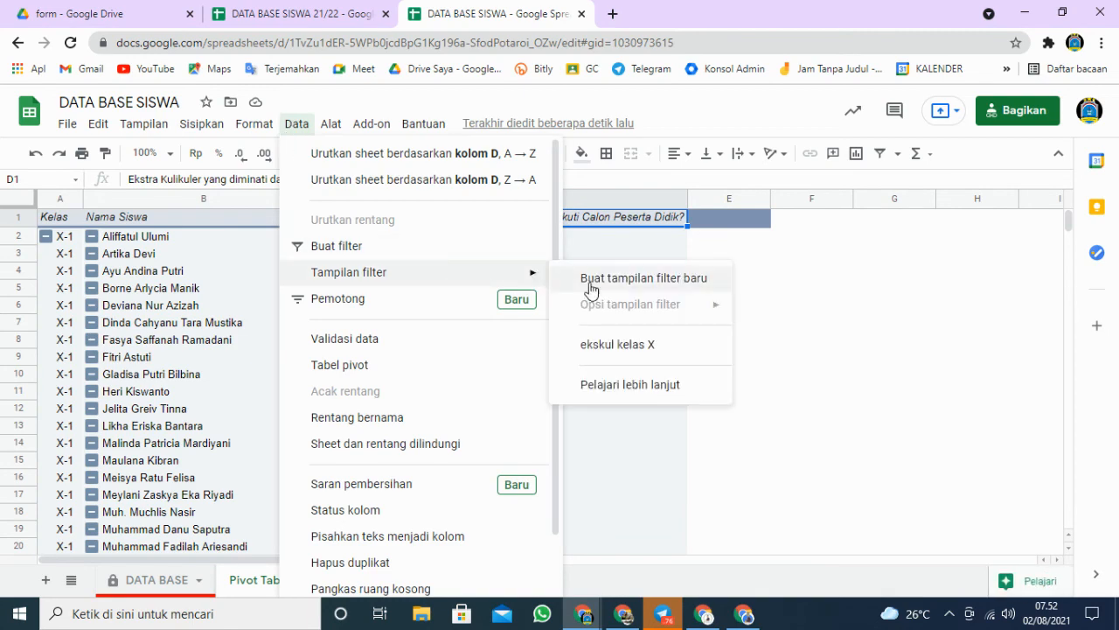
left_click(649, 359)
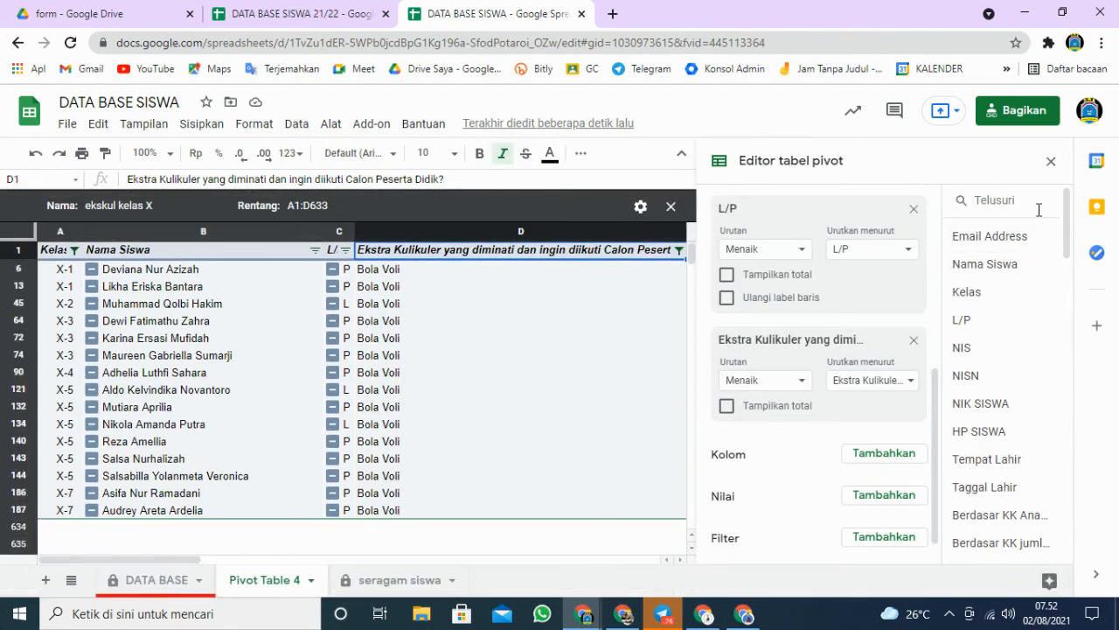
left_click(1051, 161)
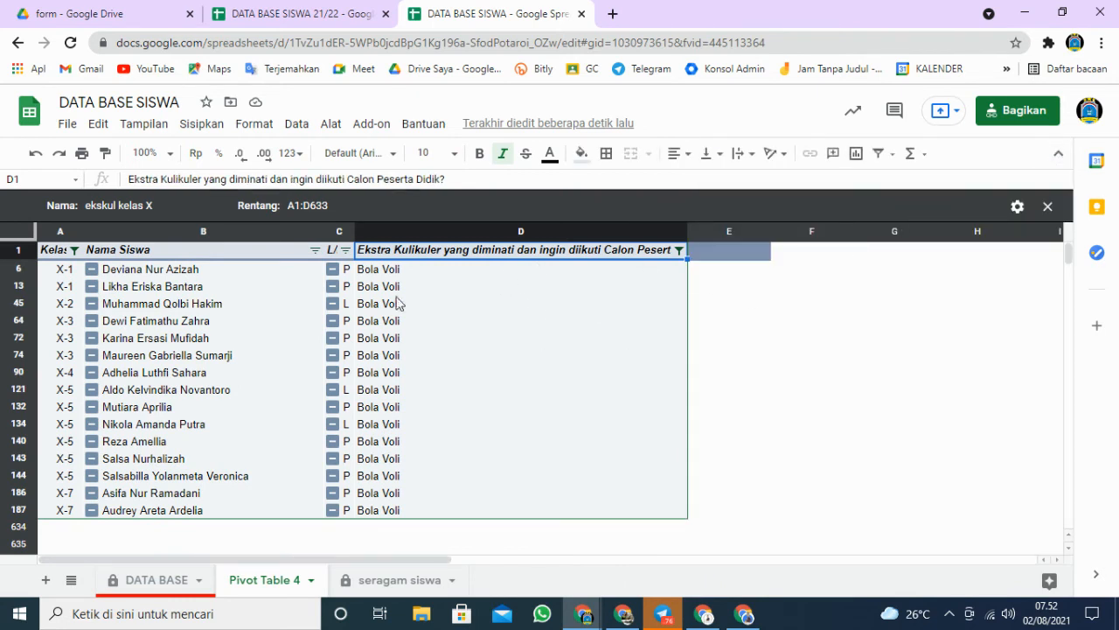
left_click(1019, 209)
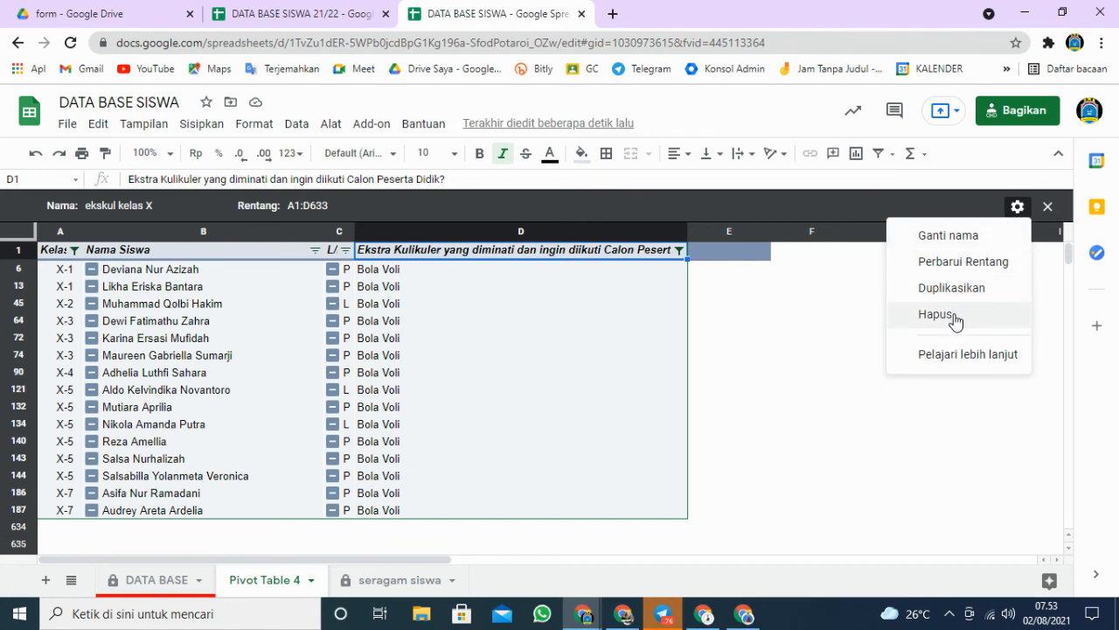
left_click(848, 321)
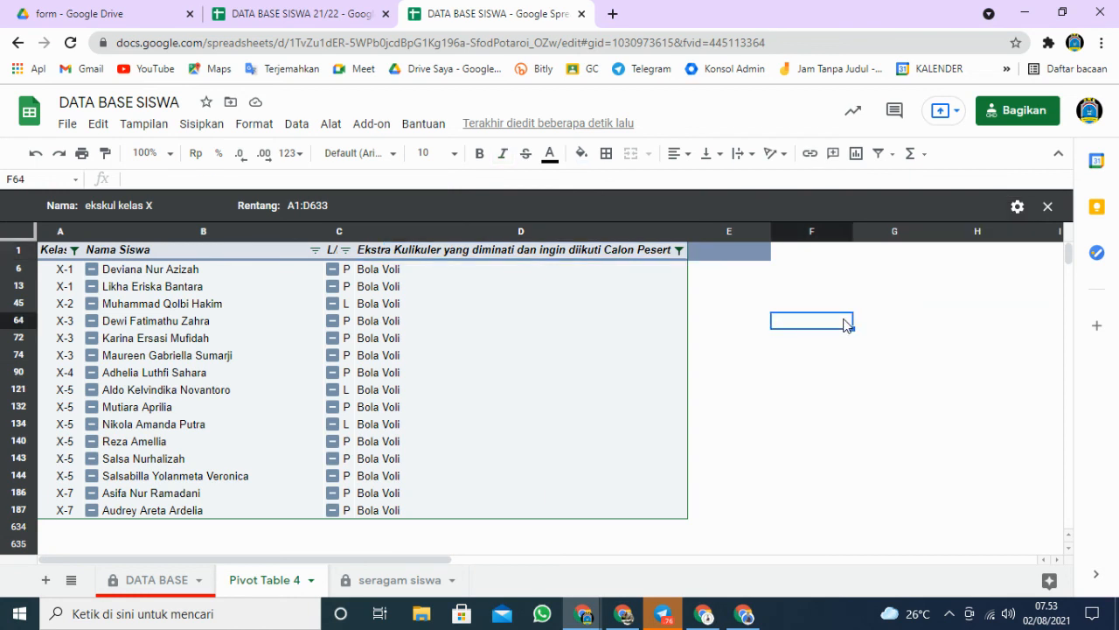